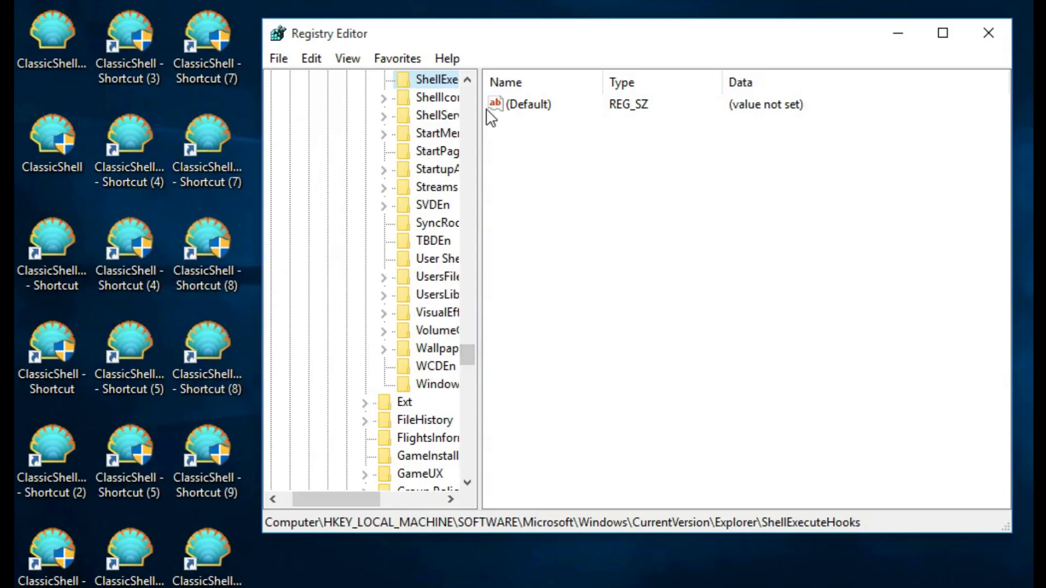
Locate the Explorer key under HKEY_LOCAL_MACHINE\SOFTWARE\Microsoft\Windows\CurrentVersion in the registry tree.
click(469, 93)
click(469, 93)
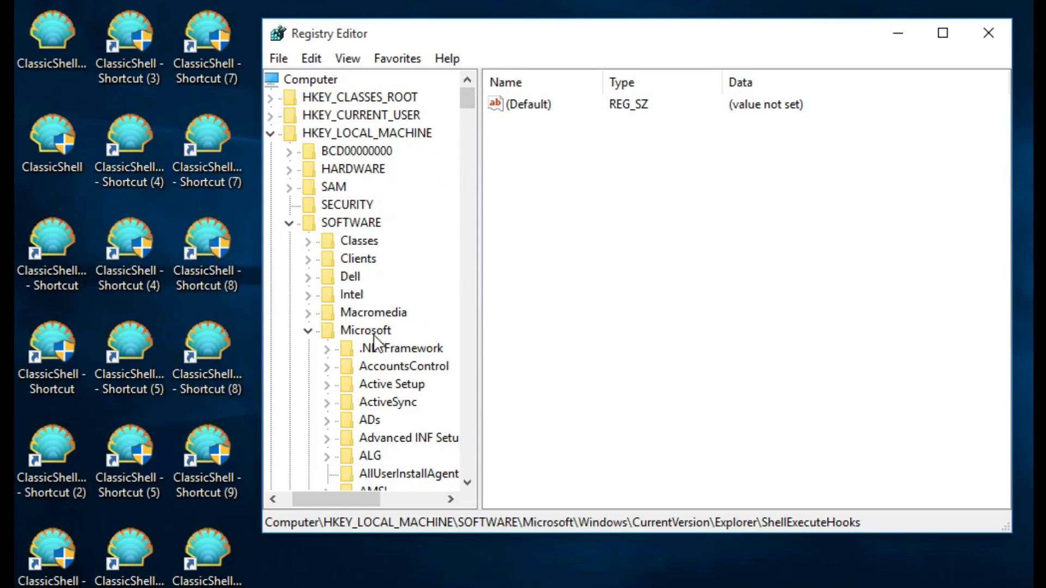
drag(460, 96, 481, 250)
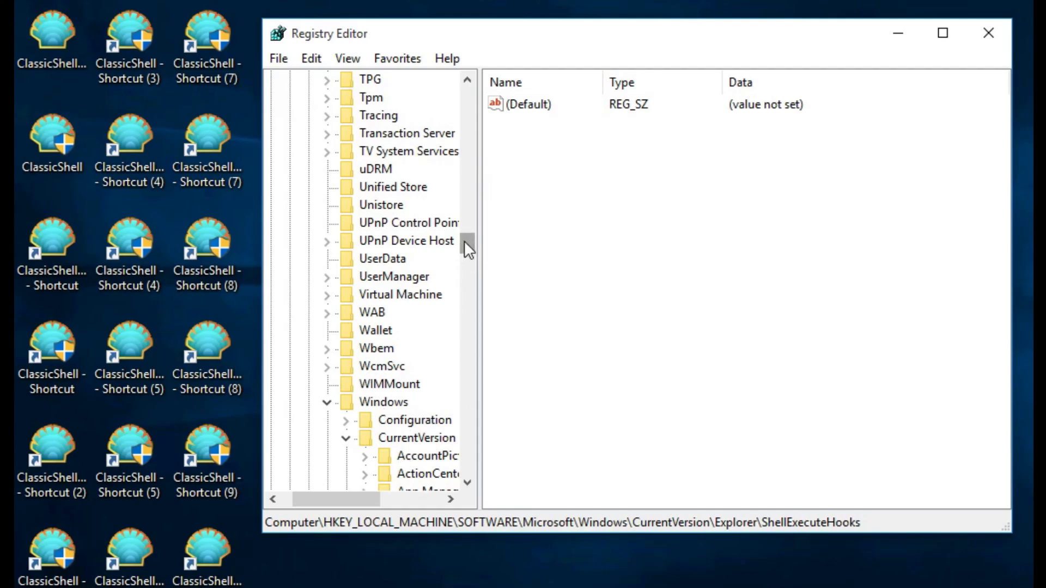
drag(464, 242, 474, 289)
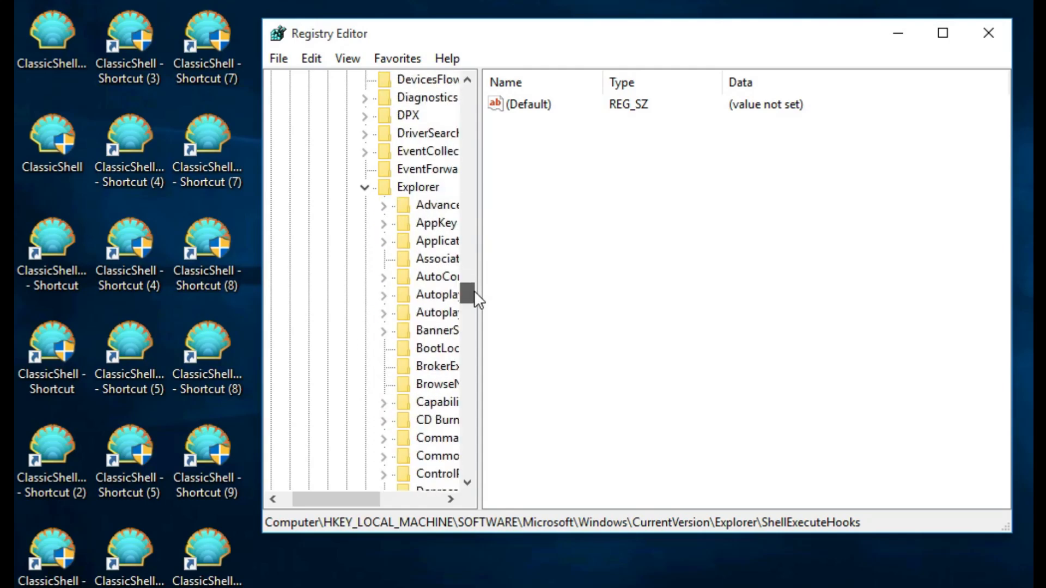
drag(347, 501, 355, 503)
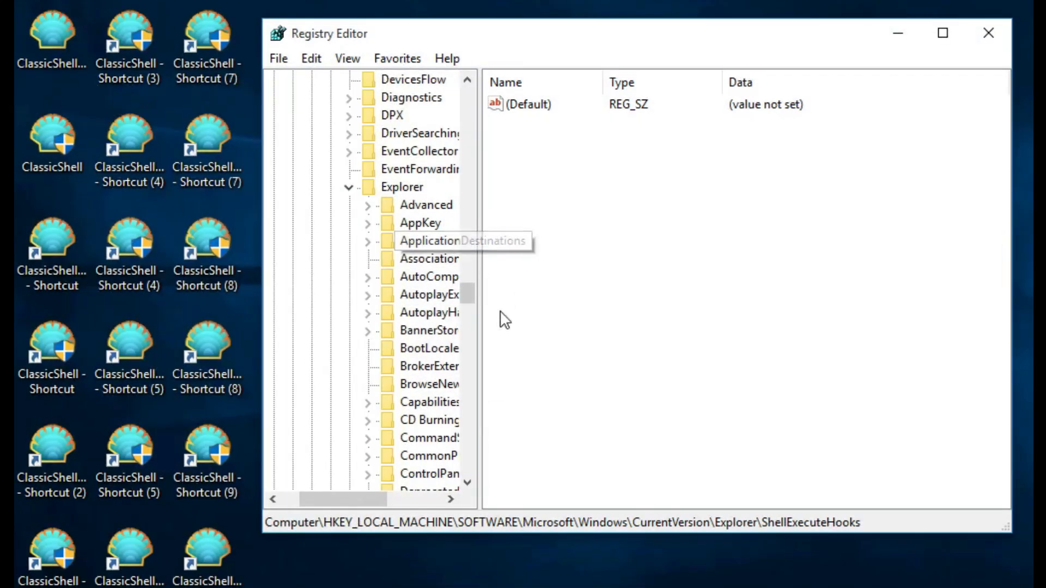
drag(468, 289, 470, 335)
drag(370, 498, 397, 500)
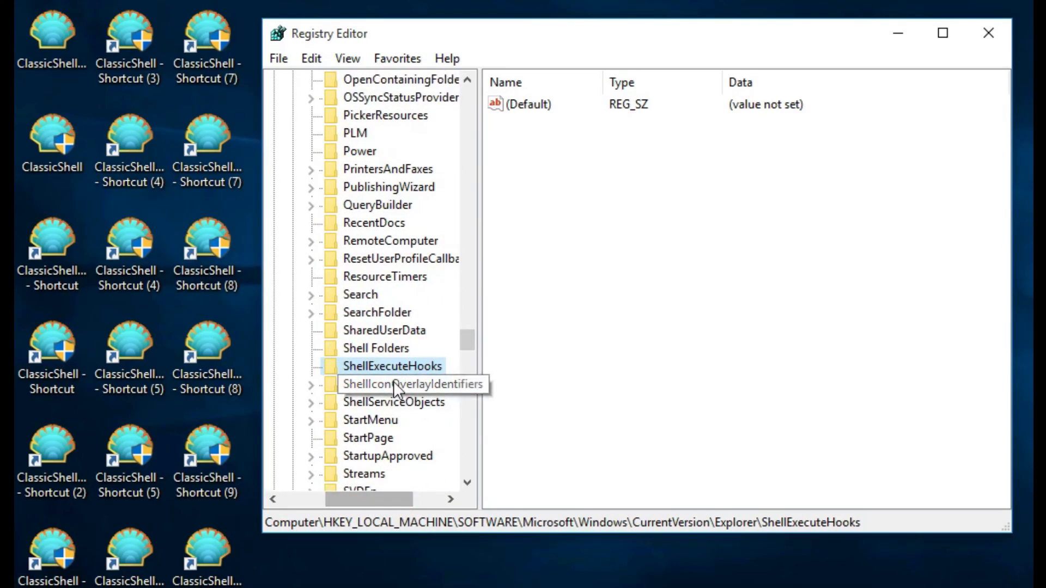
drag(467, 338, 472, 289)
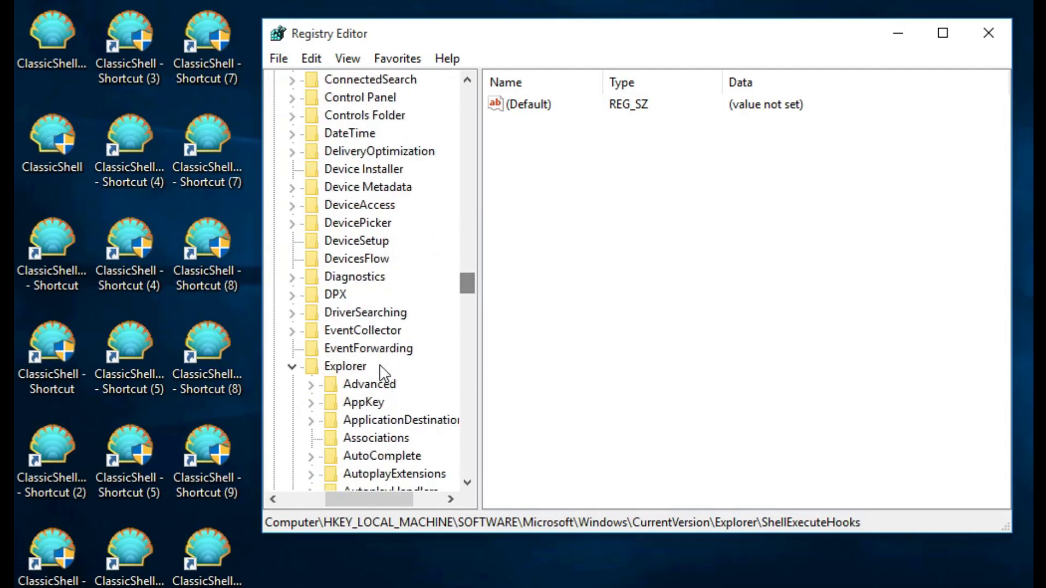
Create a new subkey named "Shell Icons" under the Explorer key.
right_click(352, 365)
mouse_move(461, 404)
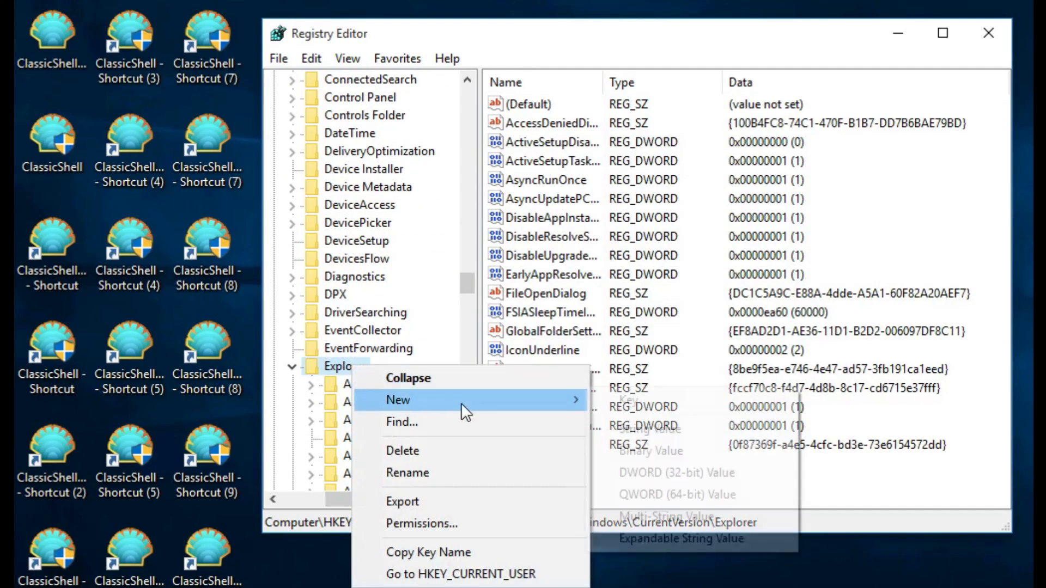
click(629, 400)
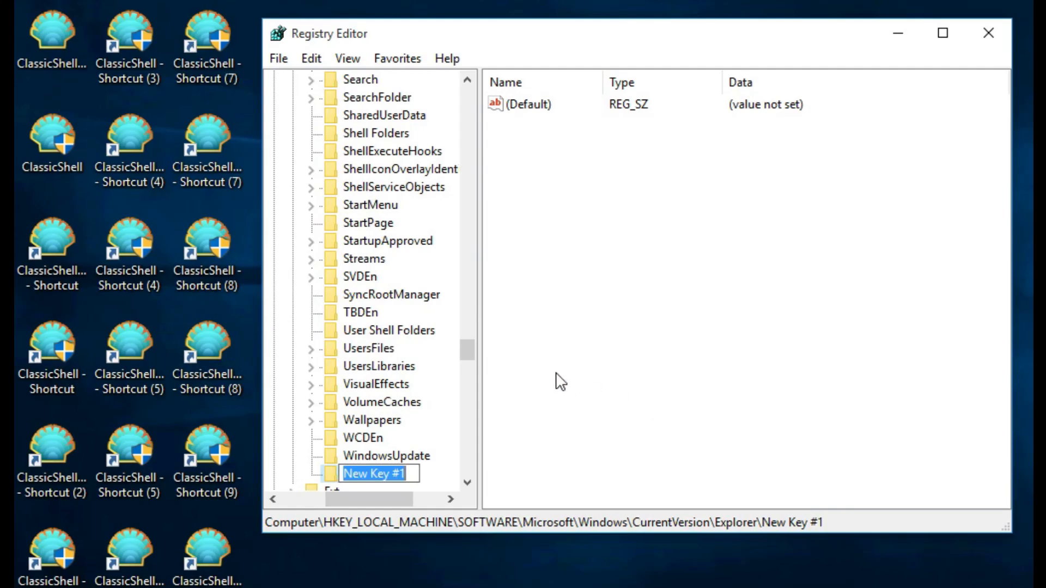
text(S)
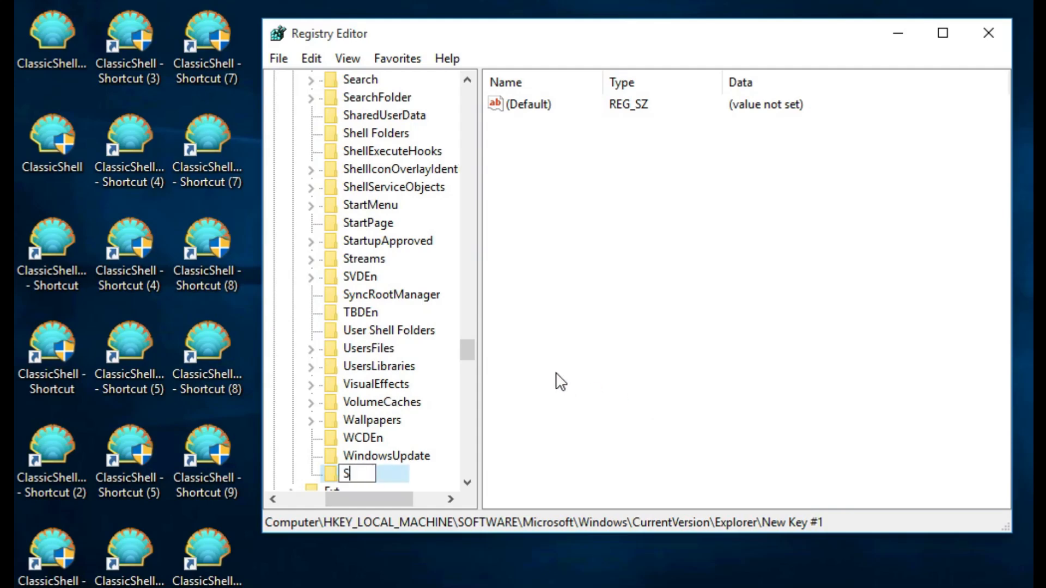
text(hell)
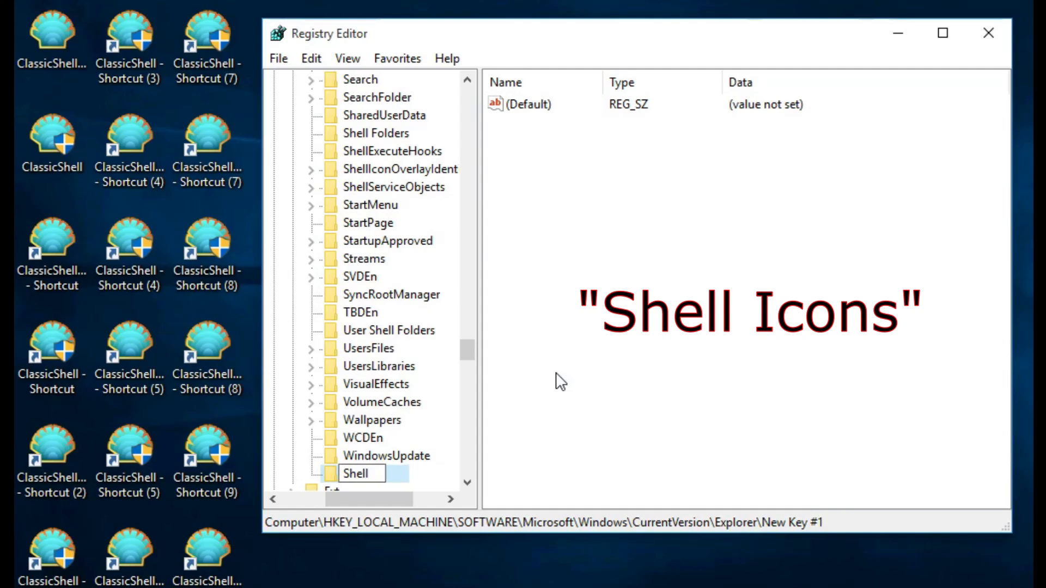
text( Icons)
key(Return)
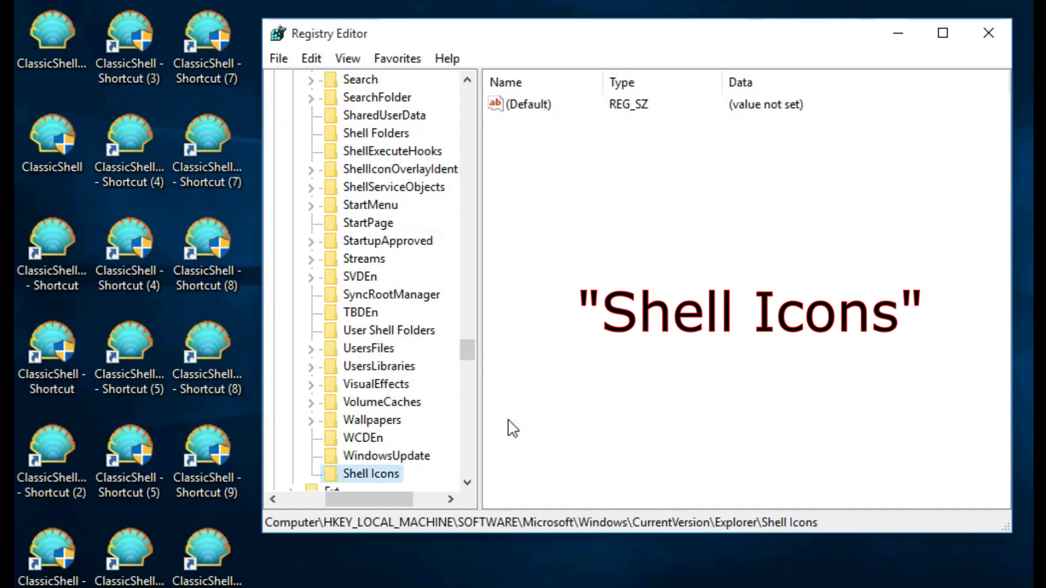
Add a string value named 29 to the Shell Icons key.
click(597, 174)
right_click(611, 140)
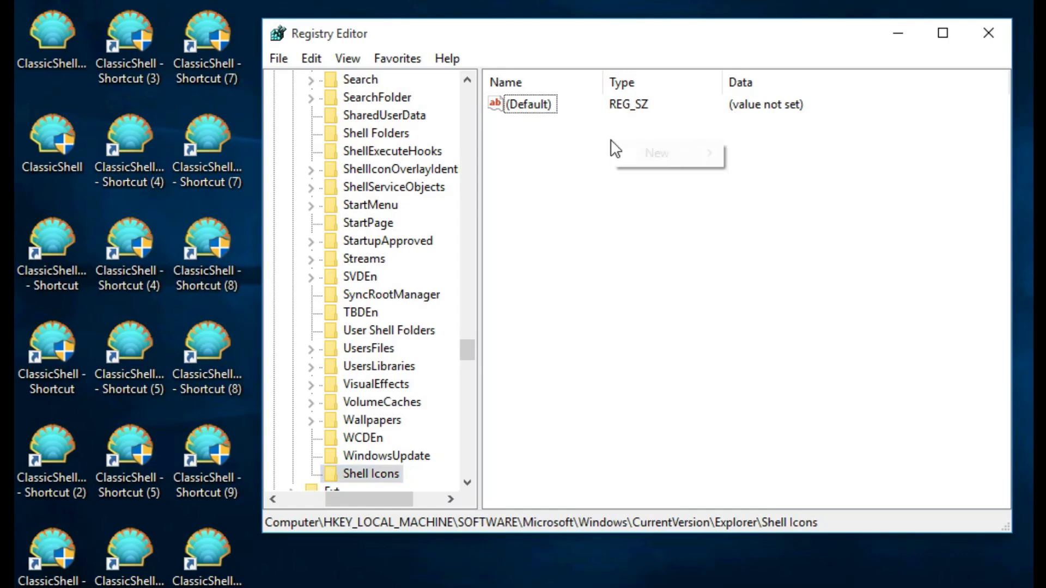
mouse_move(670, 156)
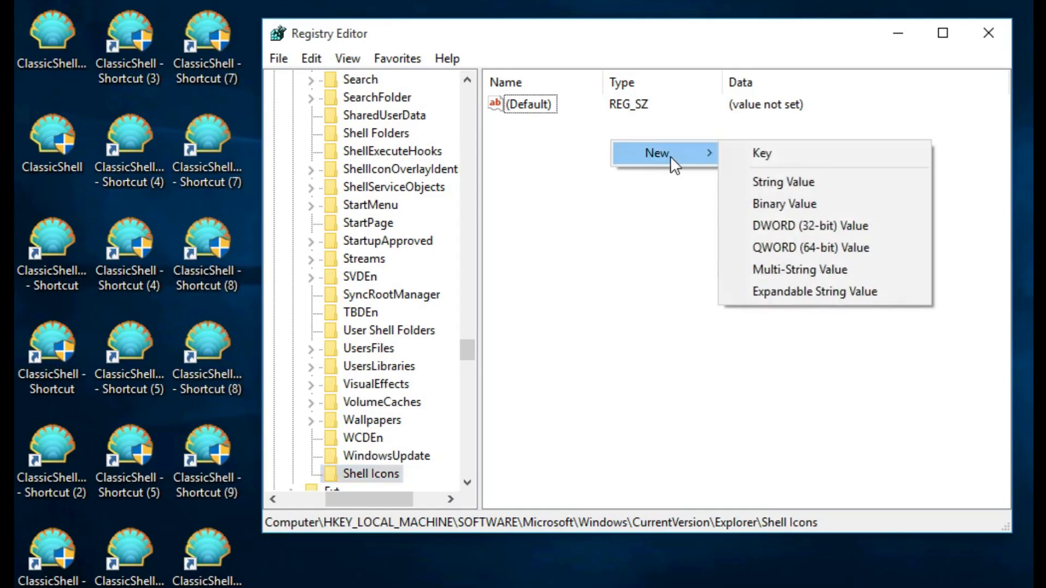
click(827, 180)
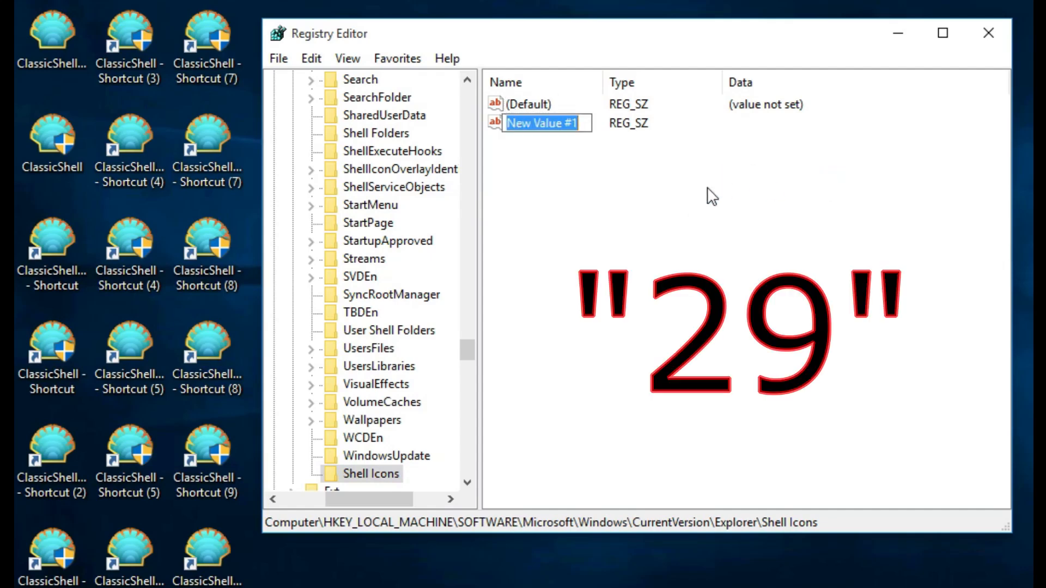
text(29)
key(Return)
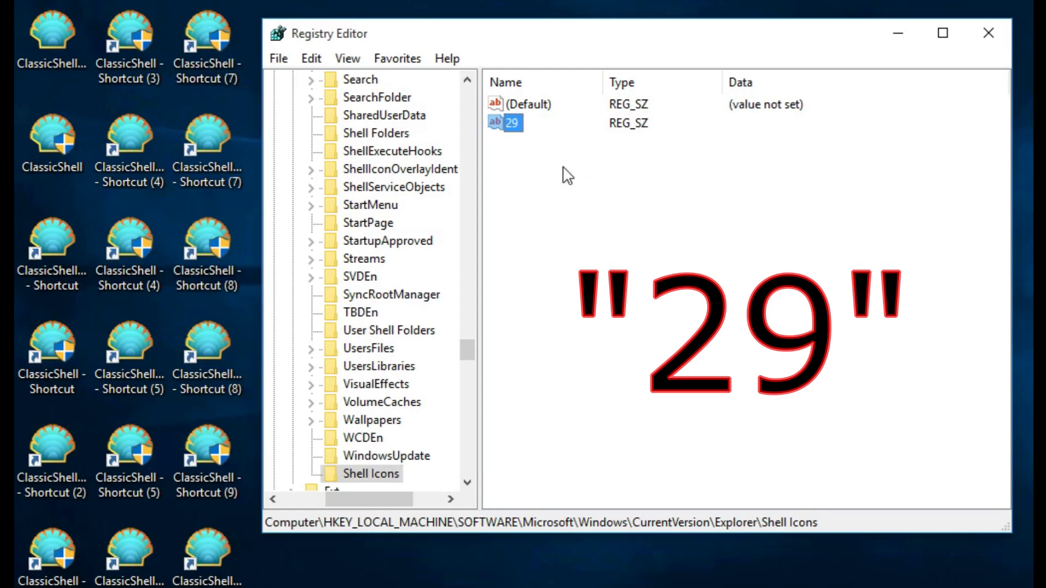
Set the data of string value 29 to %windir%\System32\shell32.dll,-50.
double_click(512, 125)
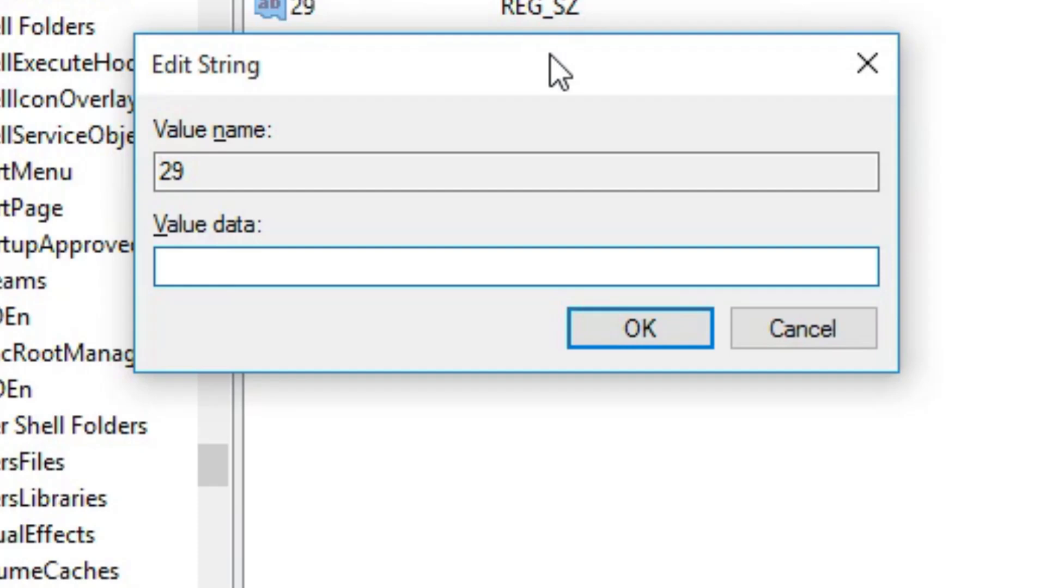
text(%)
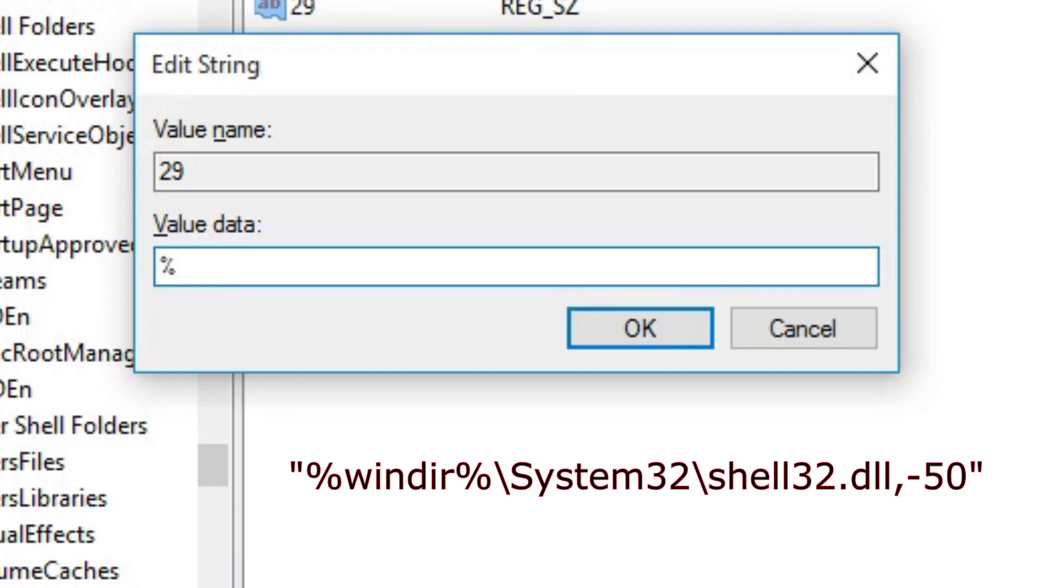
text(windir)
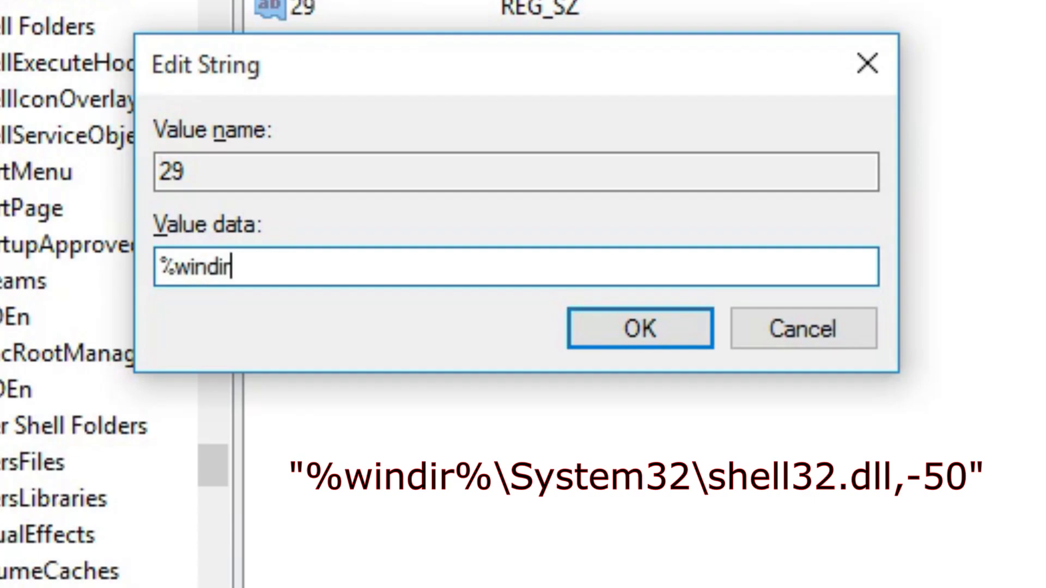
text(%\Sys)
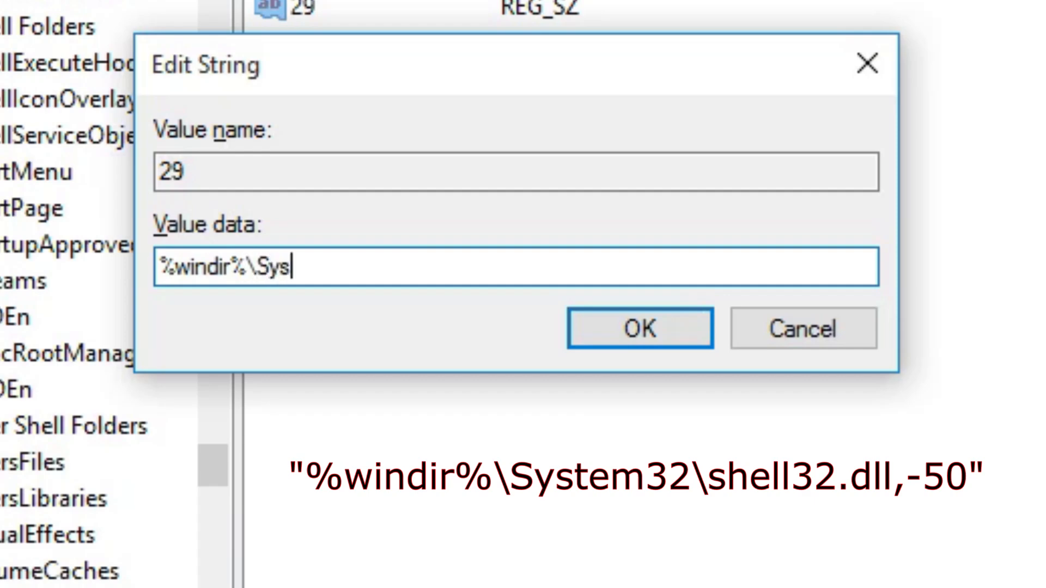
text(tem32)
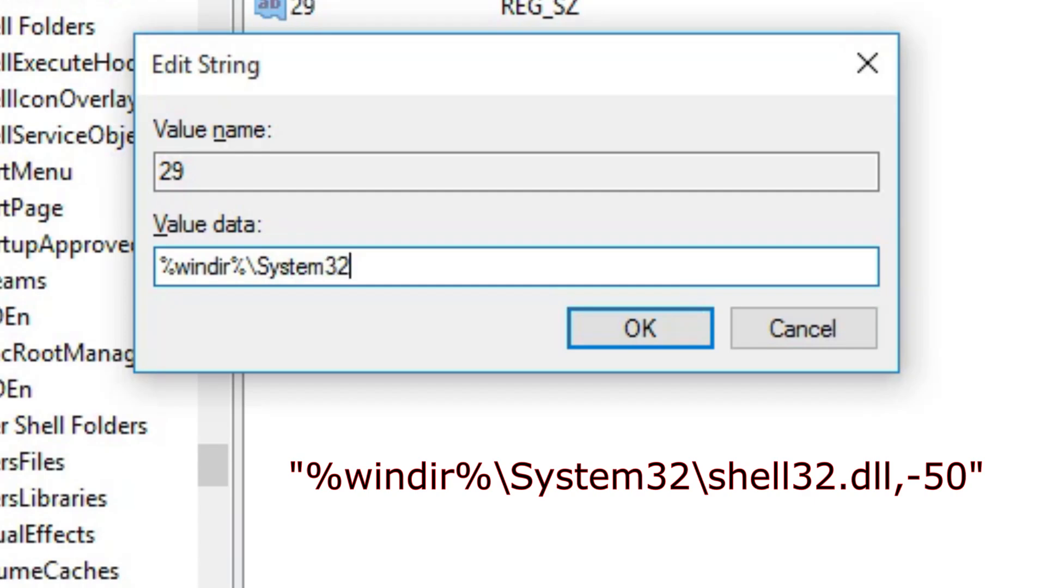
text(\she)
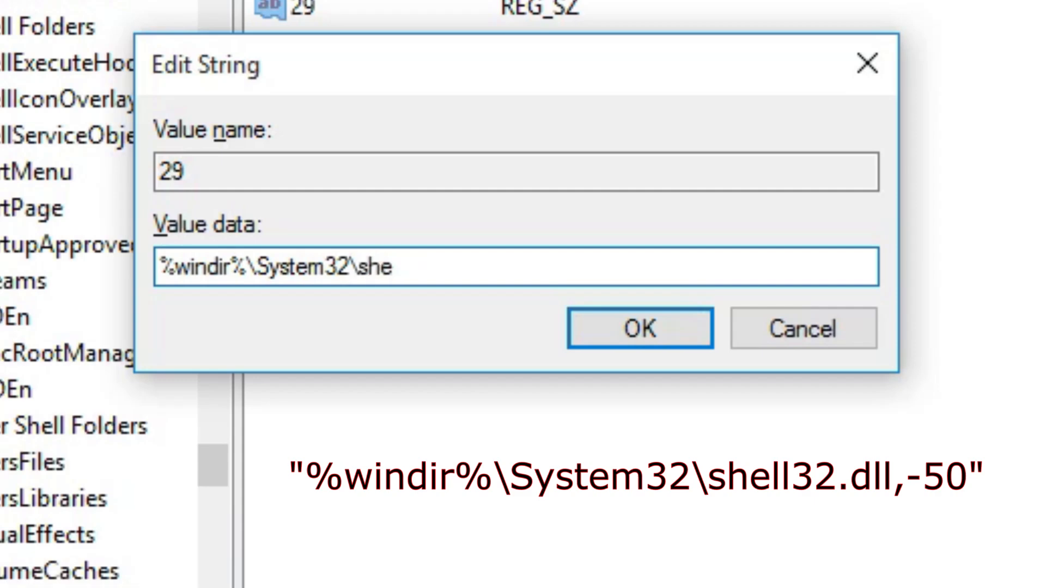
text(ll32)
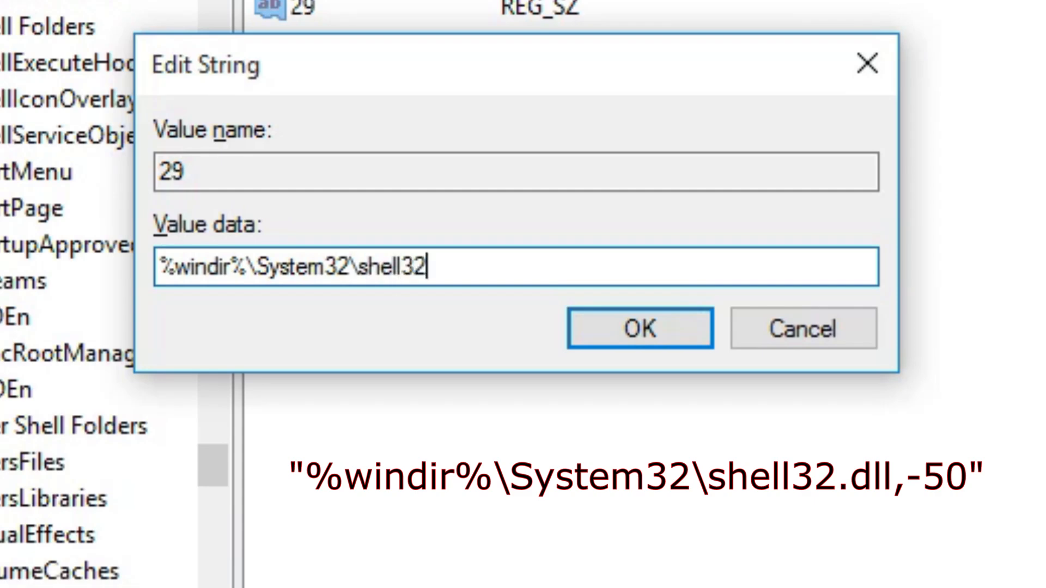
text(.dll)
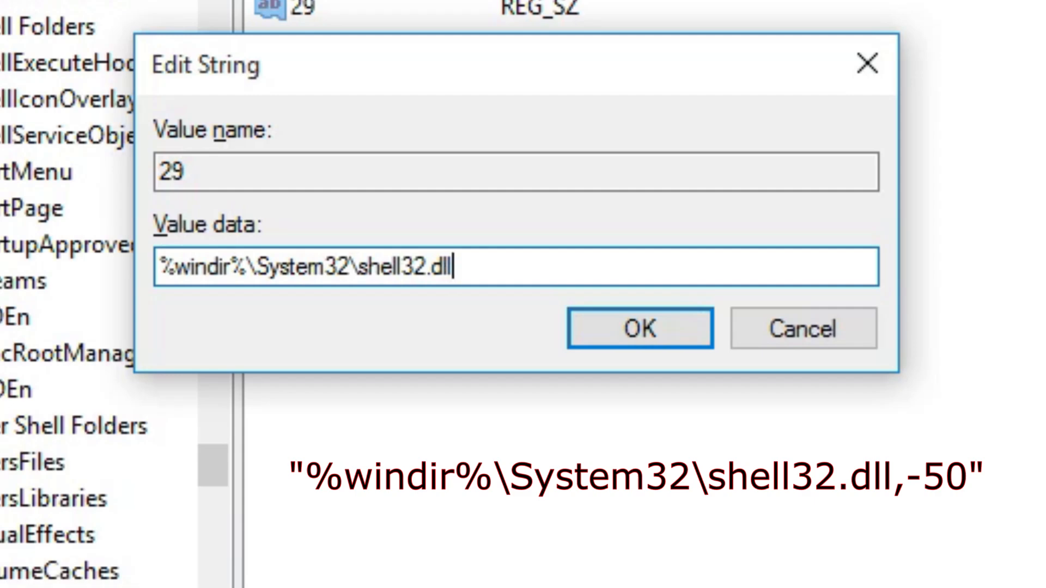
text(,-50)
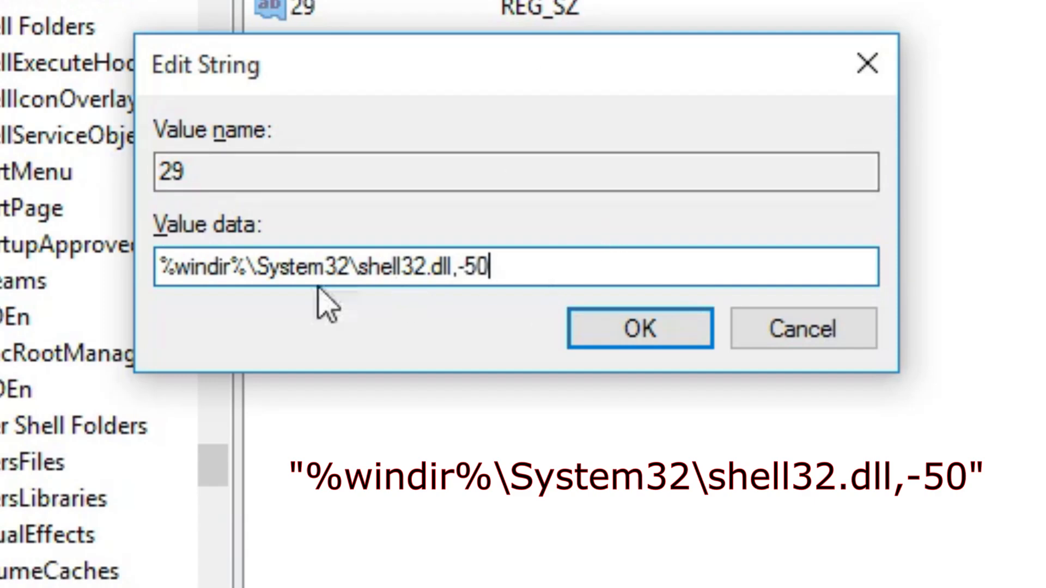
click(672, 329)
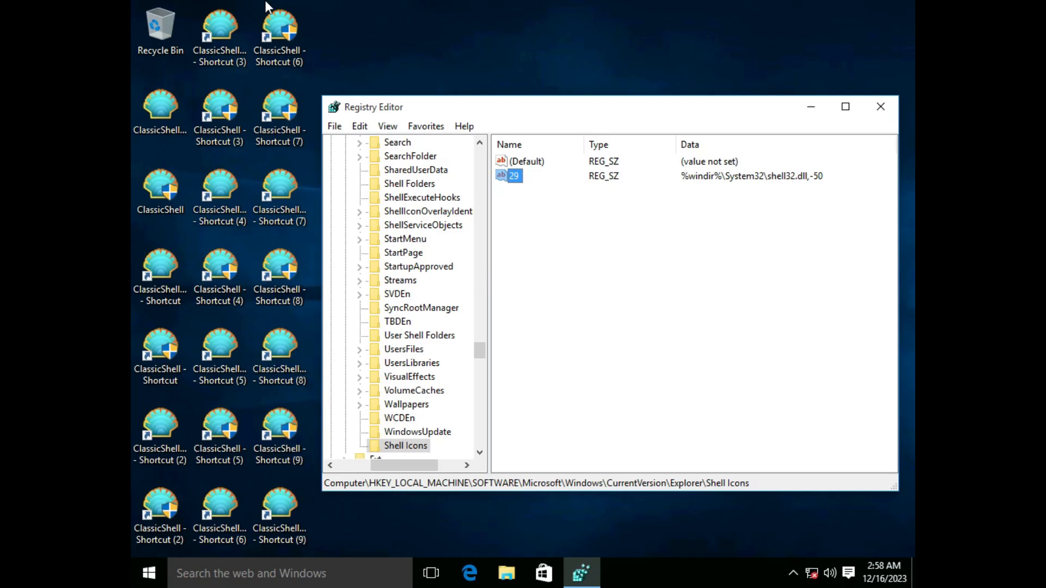
Switch to Task Manager from the Windows security screen and expand it to the detailed view.
key(ctrl+alt+Delete)
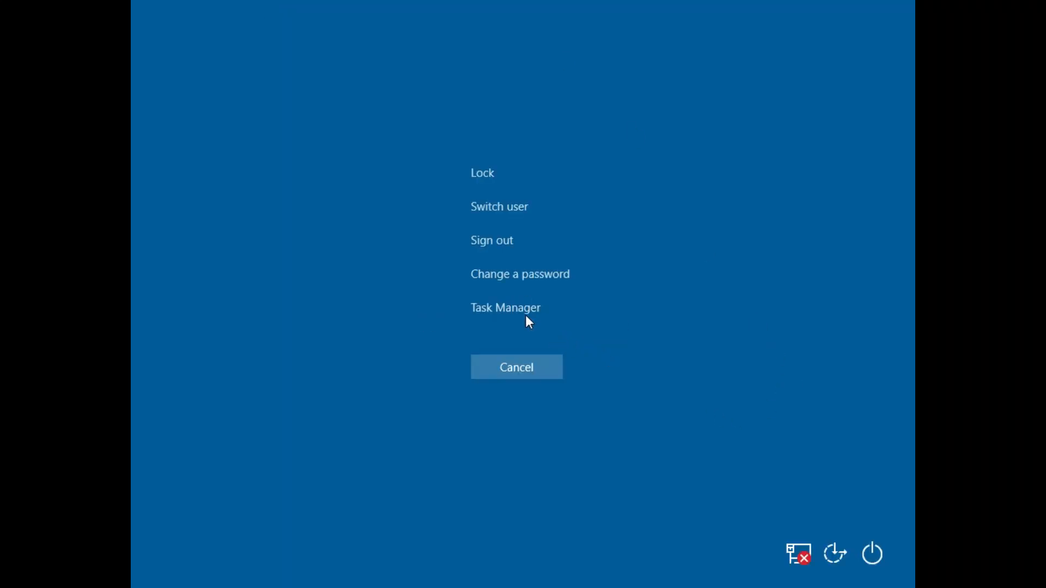
click(520, 309)
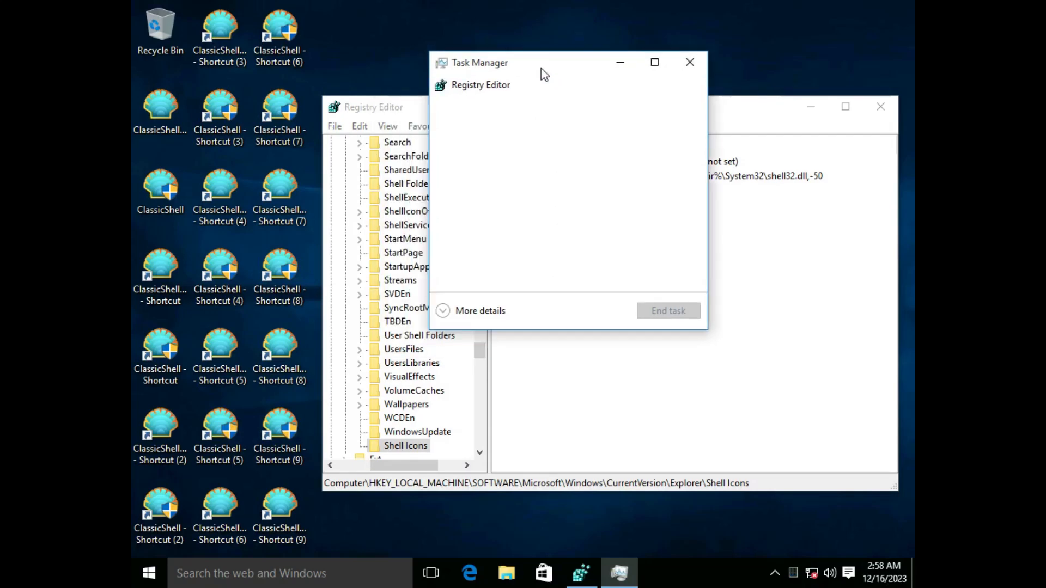
click(484, 304)
drag(637, 59, 572, 51)
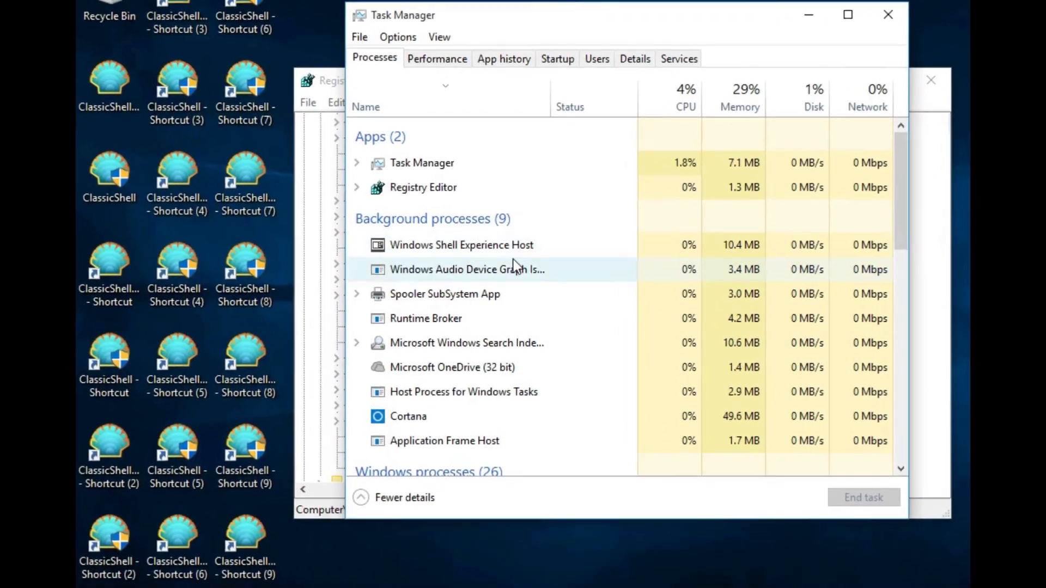
Restart the Windows Explorer process and minimize Task Manager.
scroll(515, 267, down, 5)
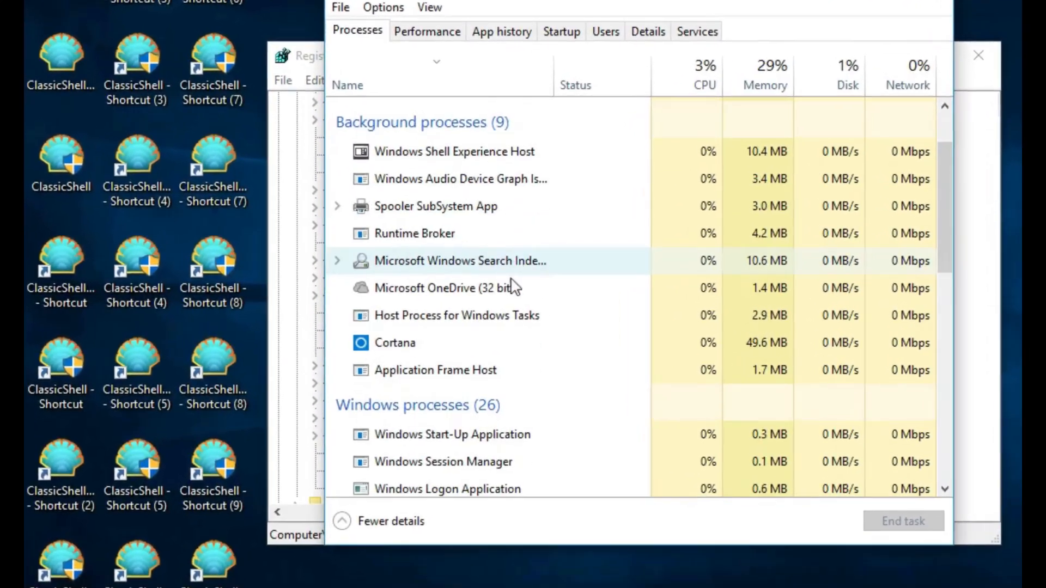
scroll(494, 326, down, 1)
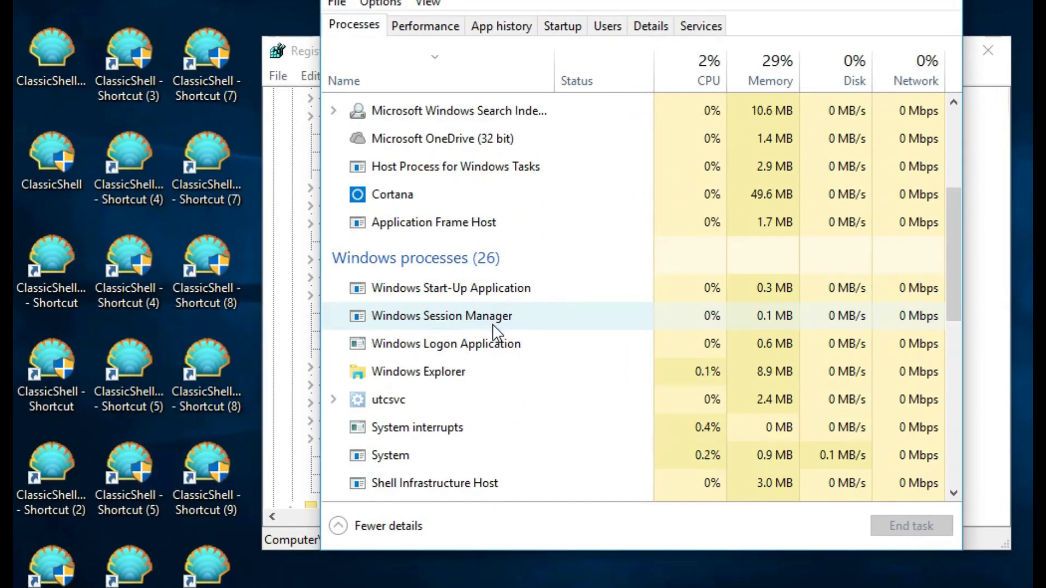
right_click(449, 368)
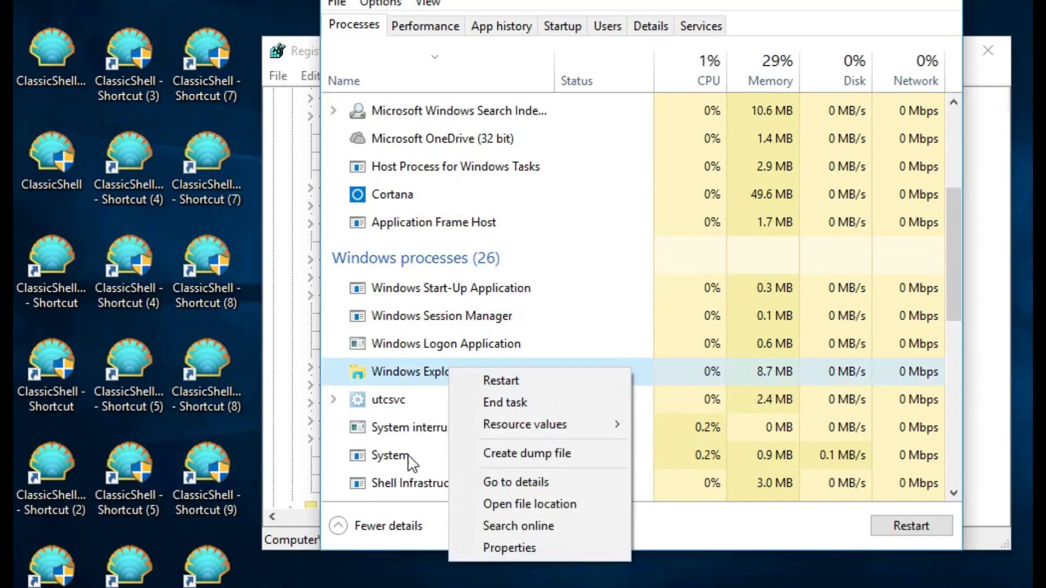
click(518, 382)
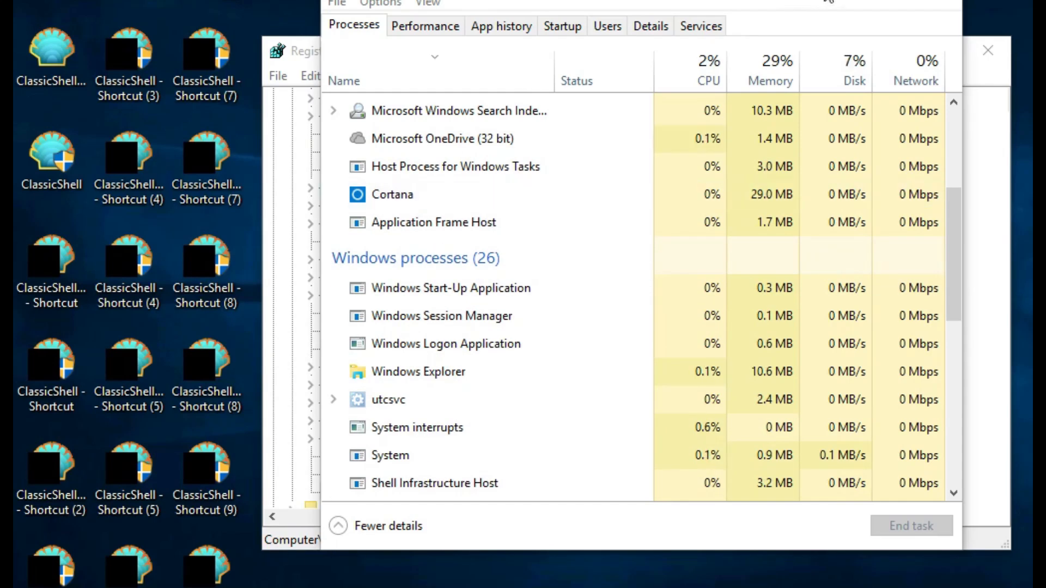
click(841, 0)
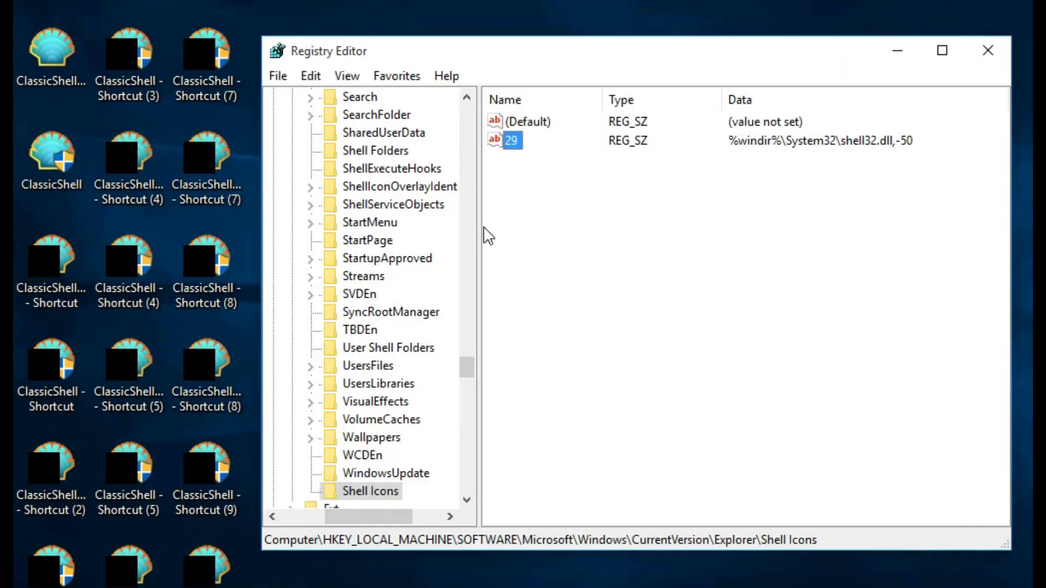
Clear the value data of string value 29 in the Shell Icons key, leaving it empty.
double_click(512, 140)
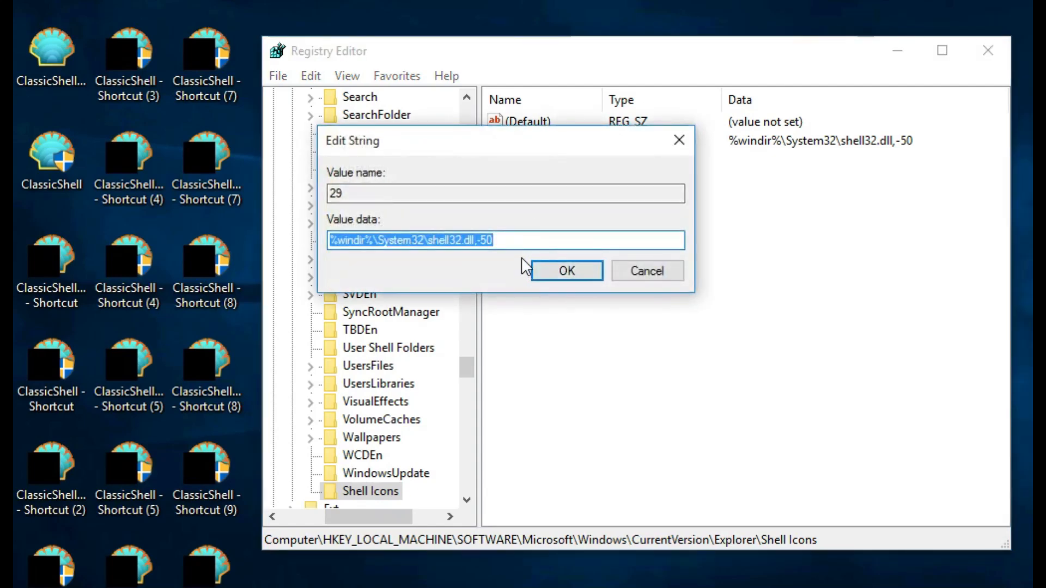
key(BackSpace)
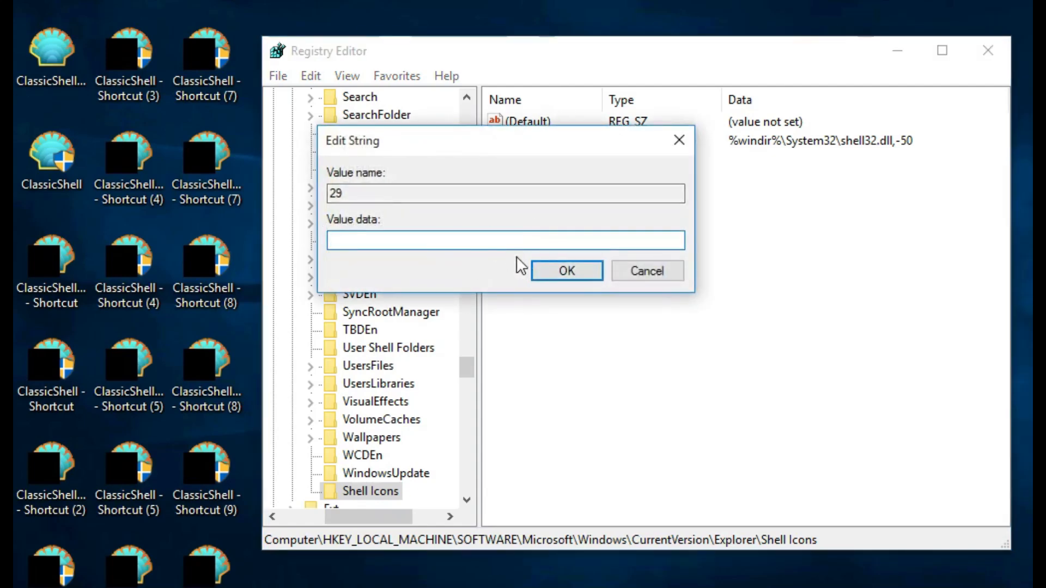
click(558, 271)
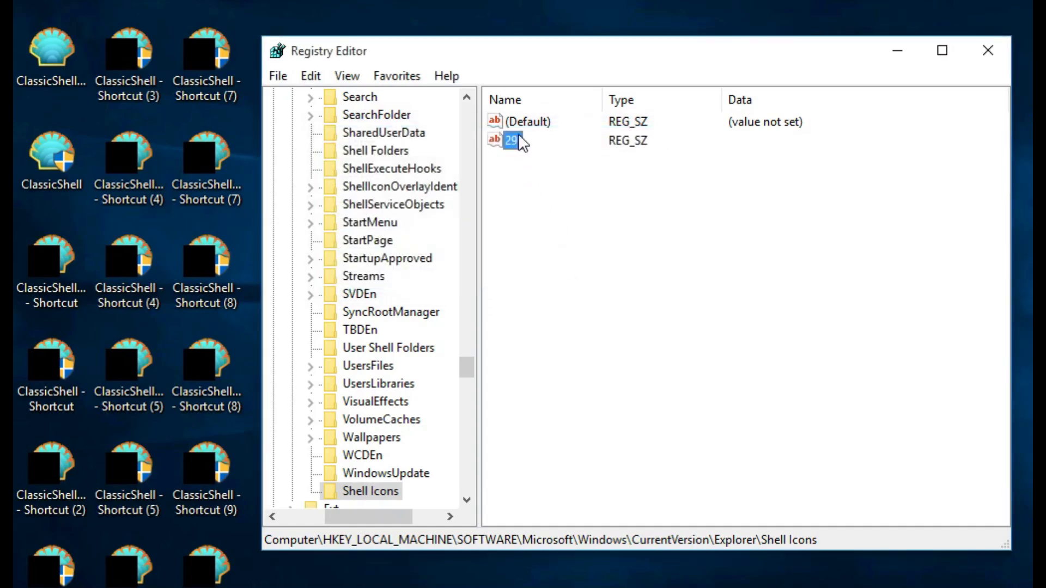
click(535, 288)
Switch to Task Manager, restart the Windows Explorer process, and minimize Task Manager.
click(512, 586)
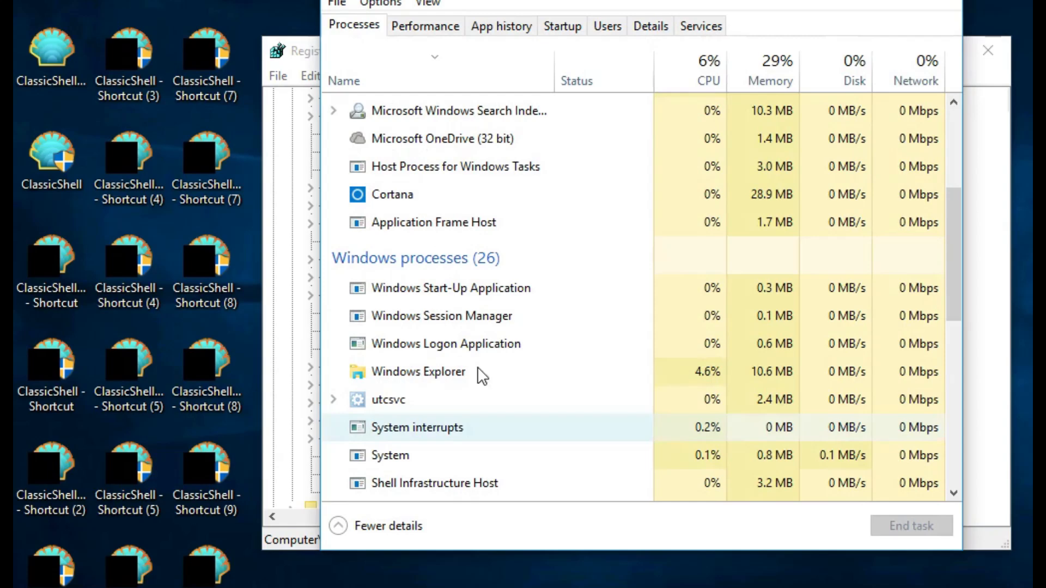
right_click(449, 369)
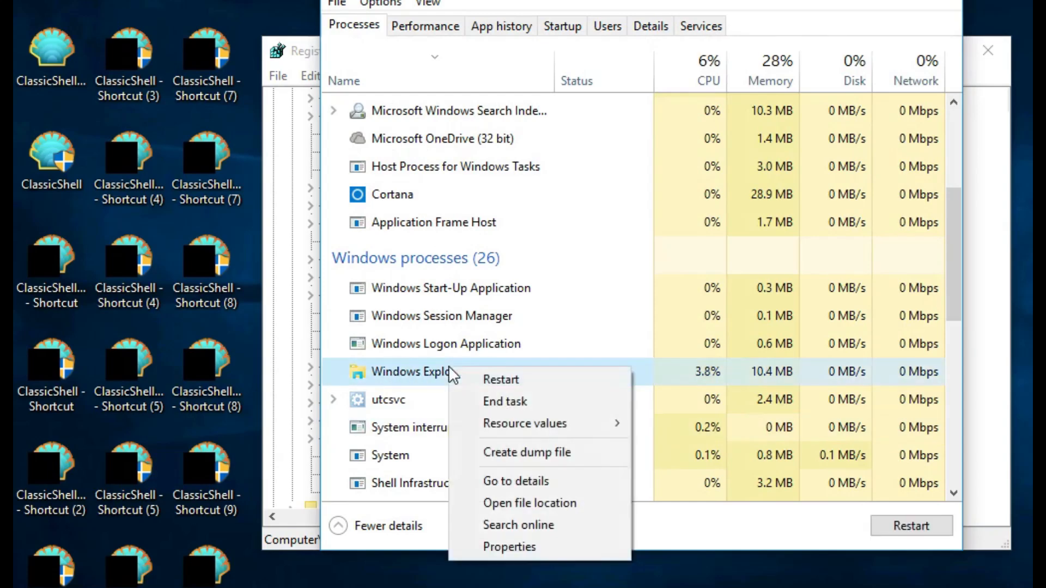
click(489, 377)
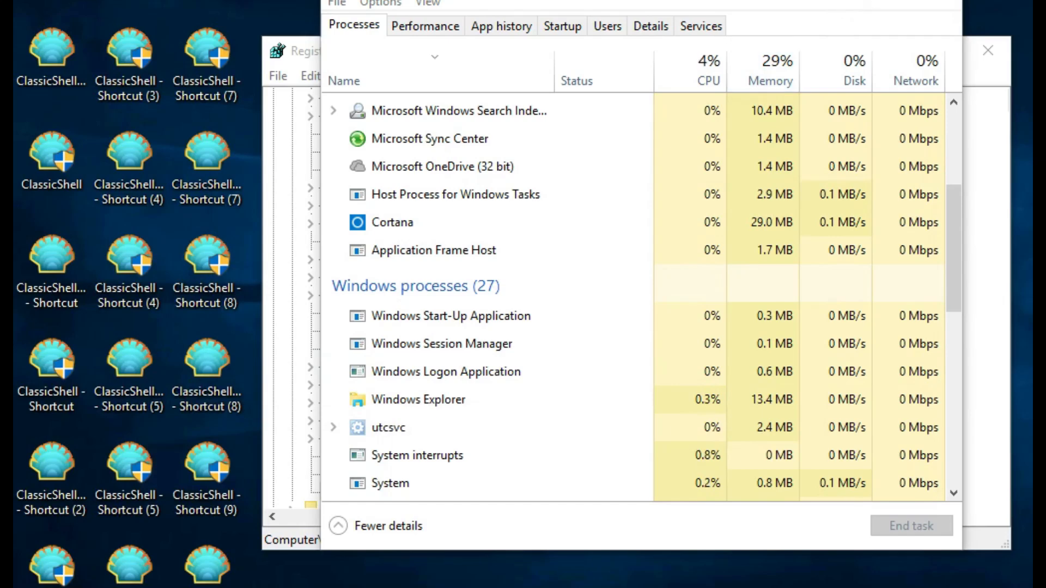
click(867, 3)
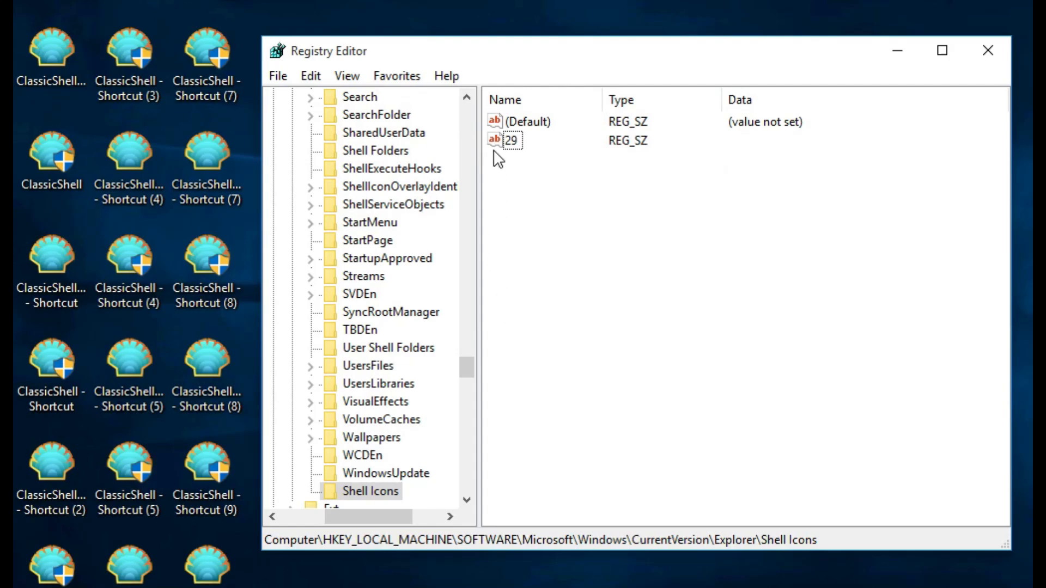
Permanently delete the Shell Icons key from the registry.
right_click(376, 492)
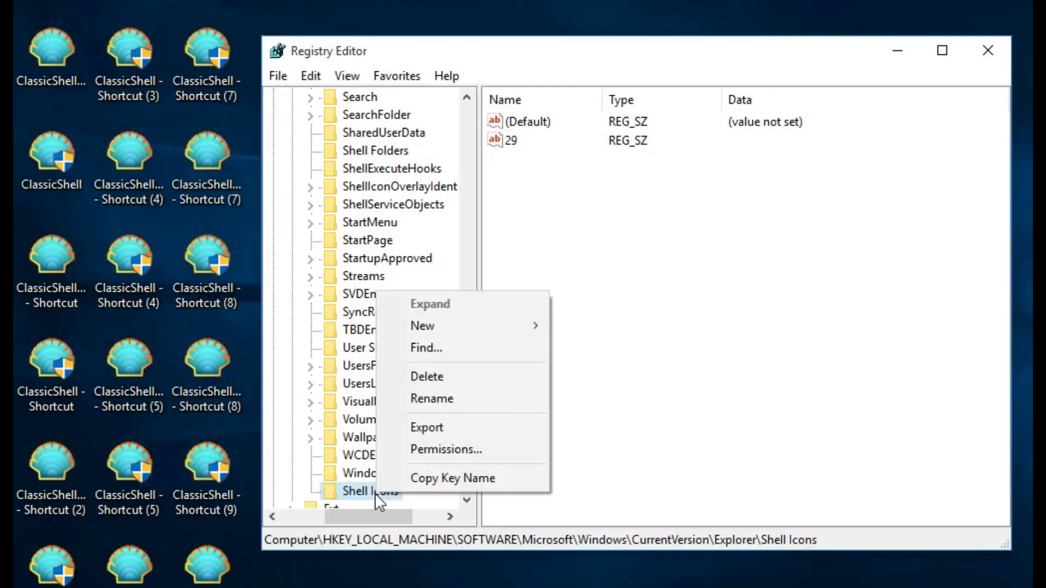
click(440, 375)
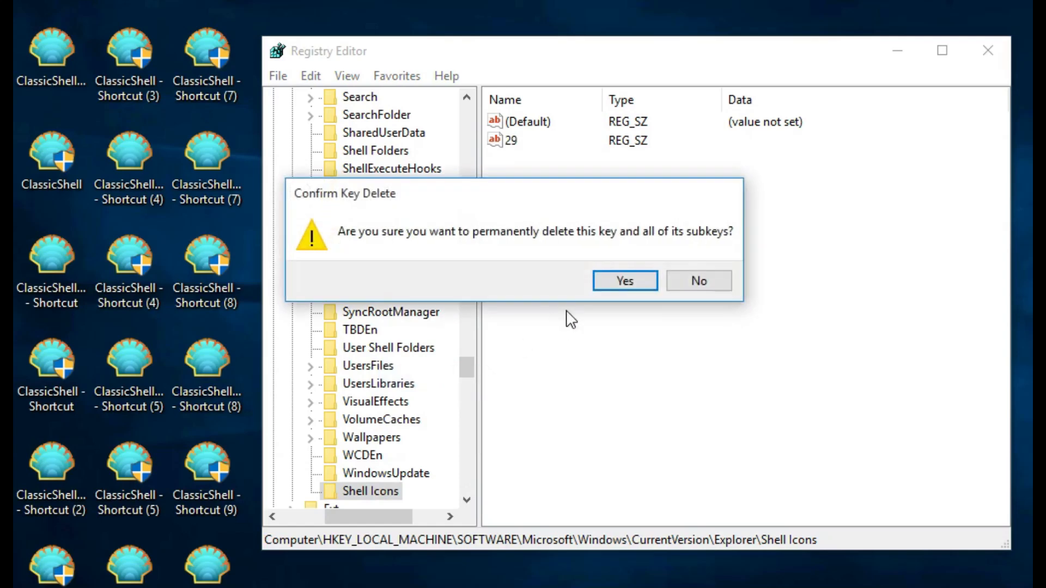
click(631, 281)
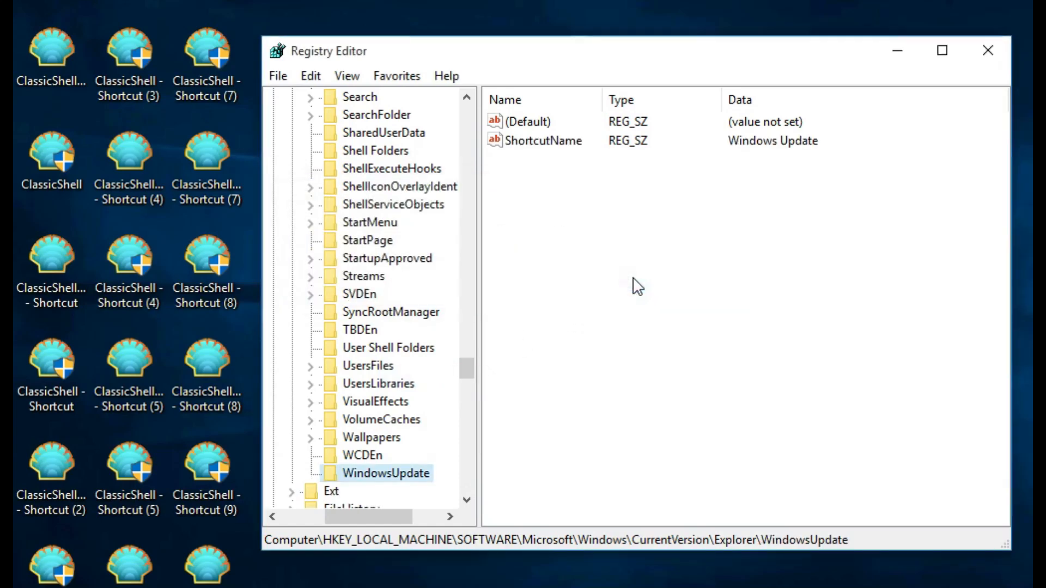
Restart the Windows Explorer process from Task Manager and close both Task Manager and Registry Editor.
key(ctrl+shift+Escape)
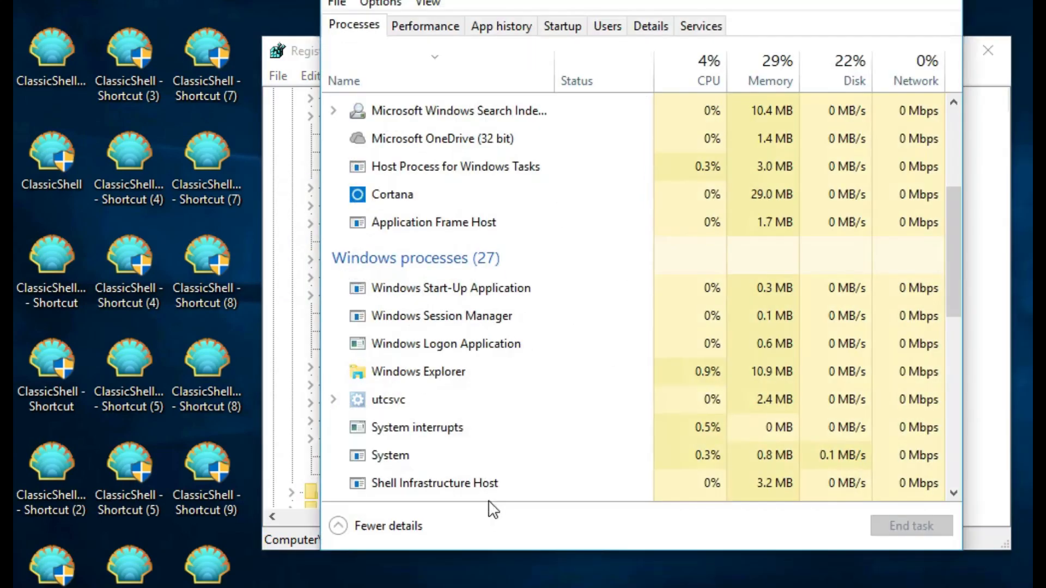
right_click(417, 373)
click(444, 380)
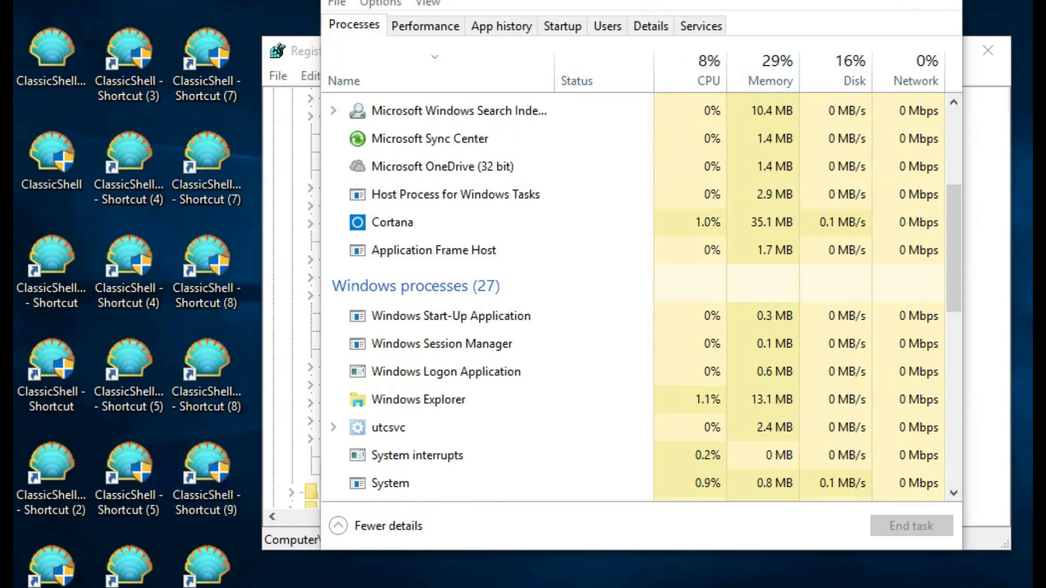
click(940, 0)
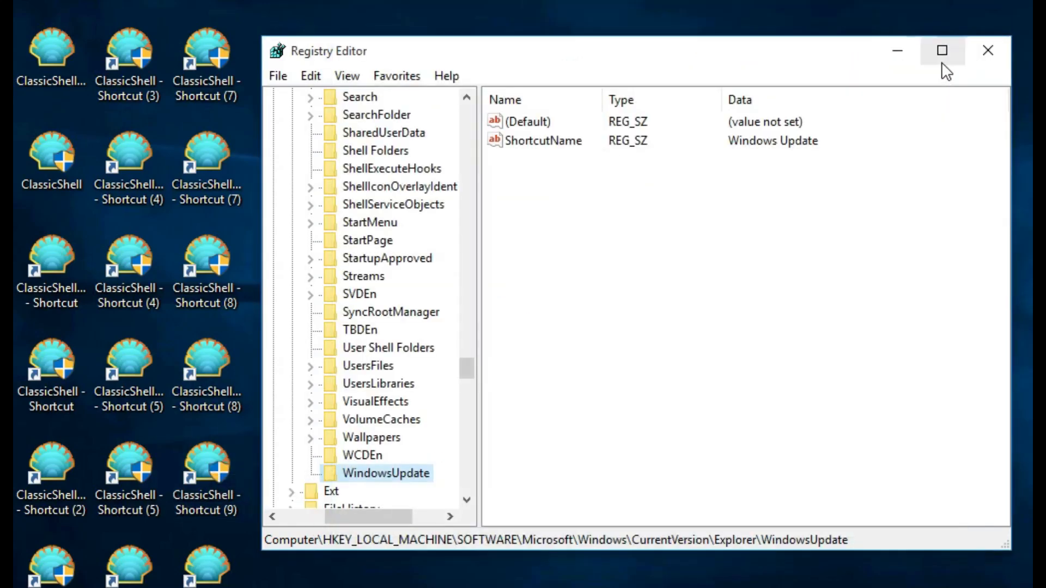
click(984, 61)
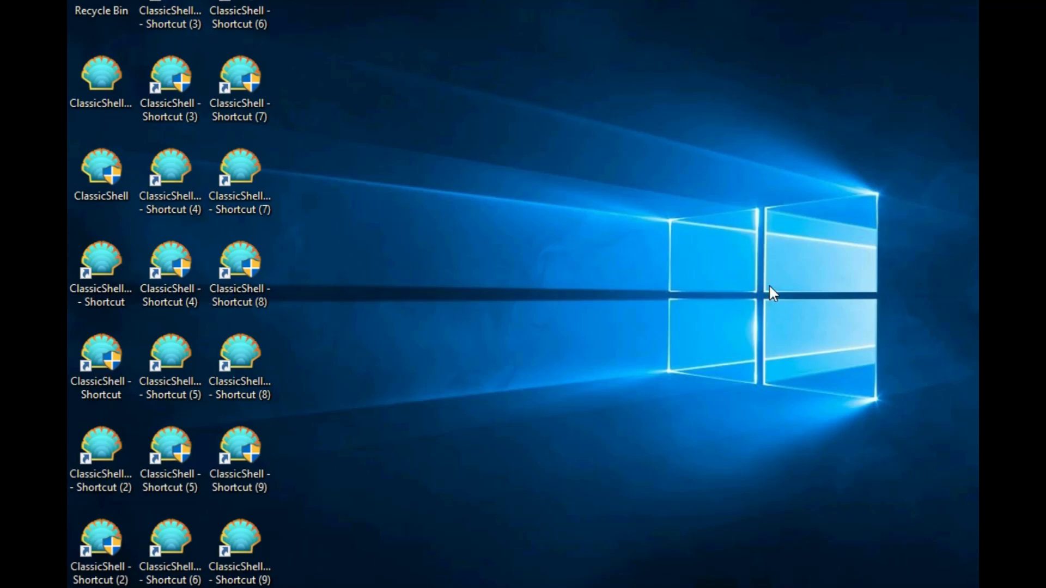
Merge RemoveShortcutArrows from the Documents folder into the registry, using File Explorer and allowing the change.
click(499, 574)
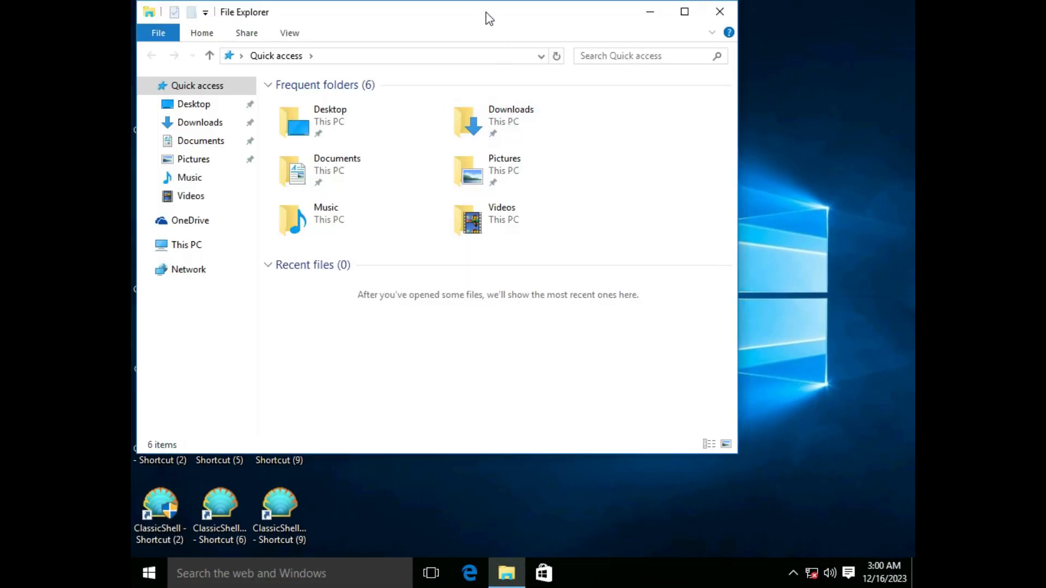
drag(489, 19, 653, 81)
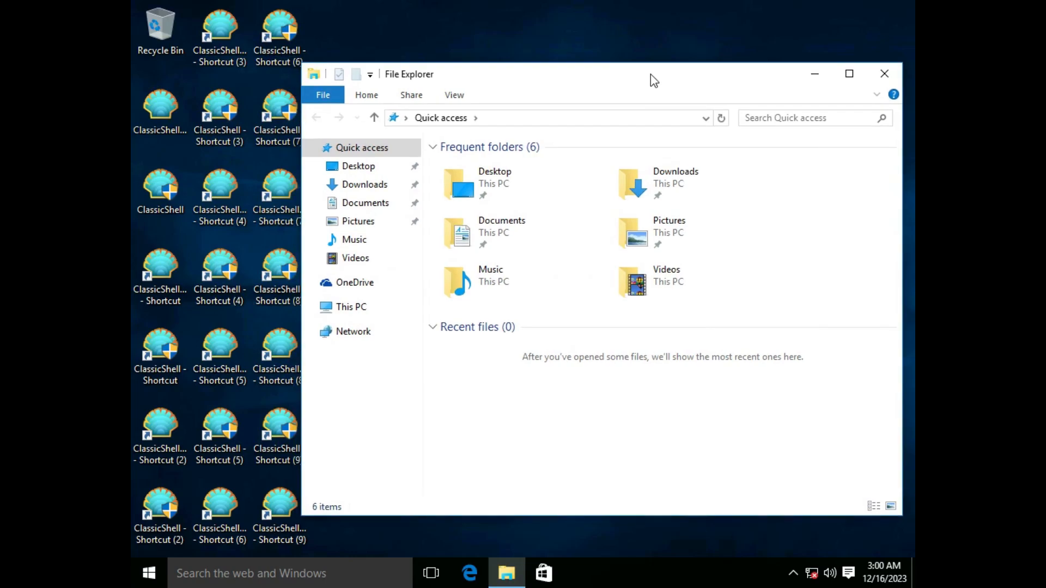
click(364, 203)
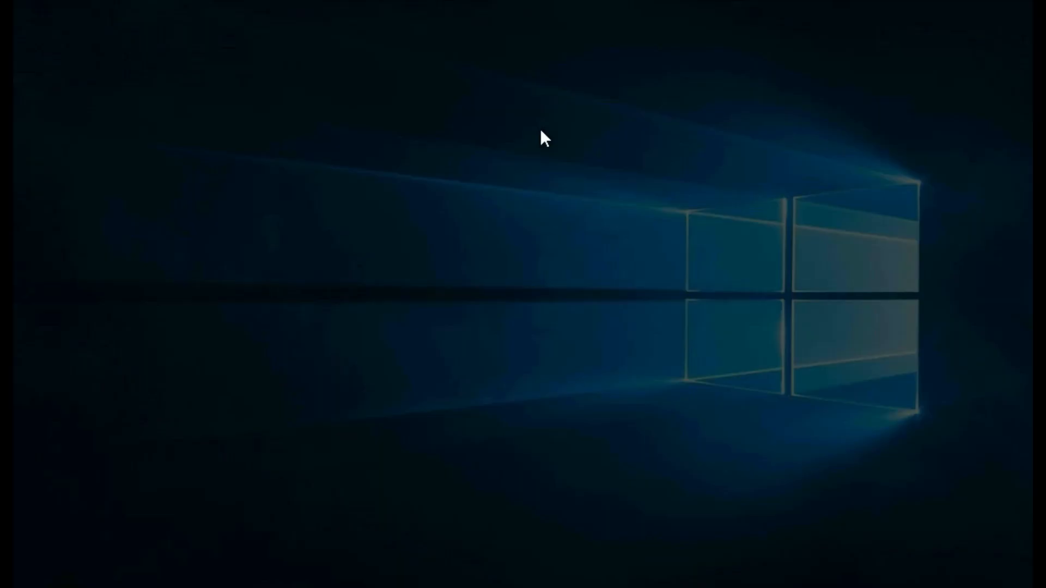
click(593, 321)
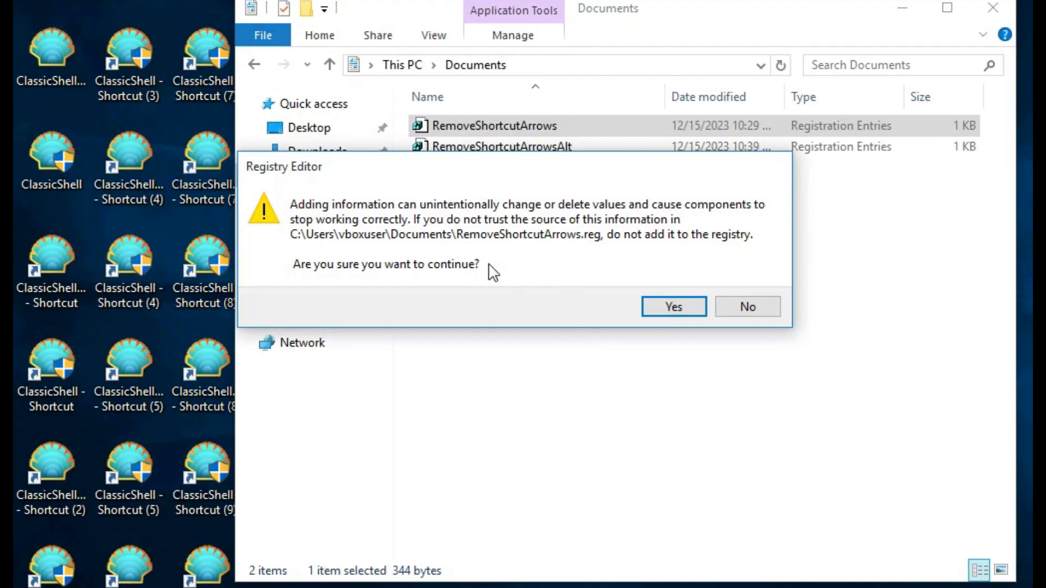
click(676, 306)
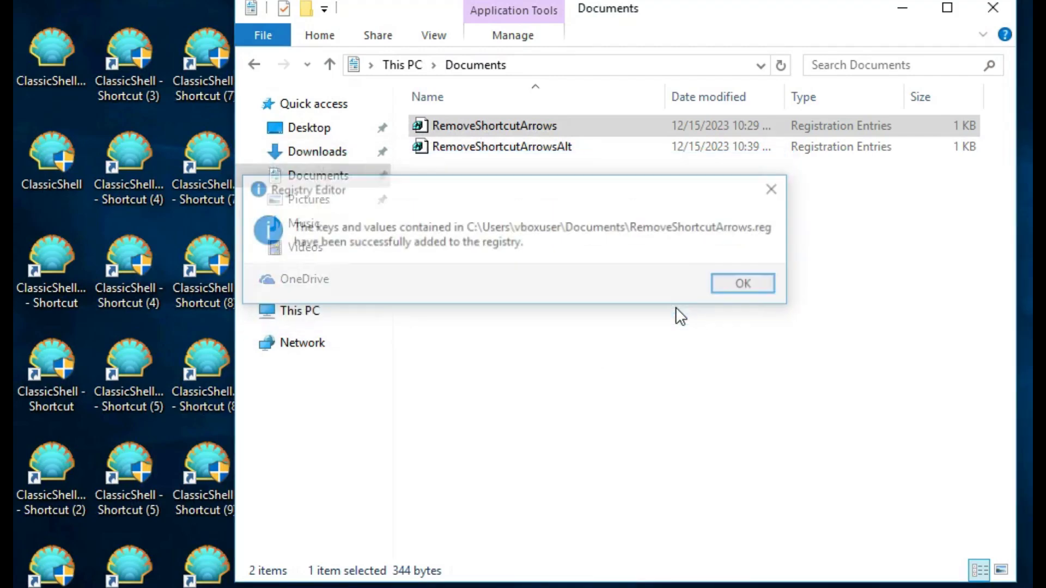
click(760, 287)
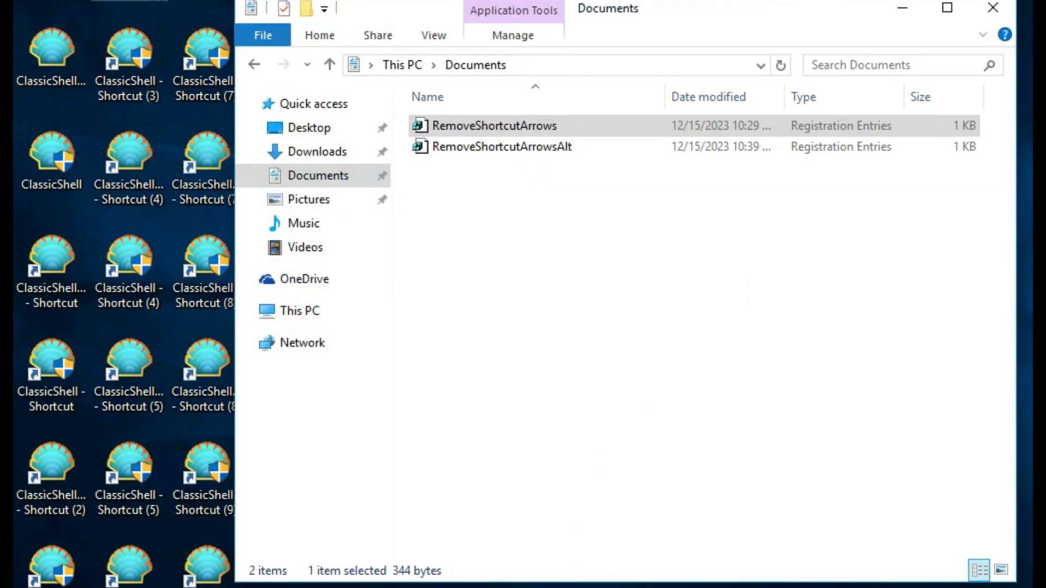
Open Task Manager from the Windows security screen, restart the Windows Explorer process, and minimize Task Manager.
key(ctrl+alt+Delete)
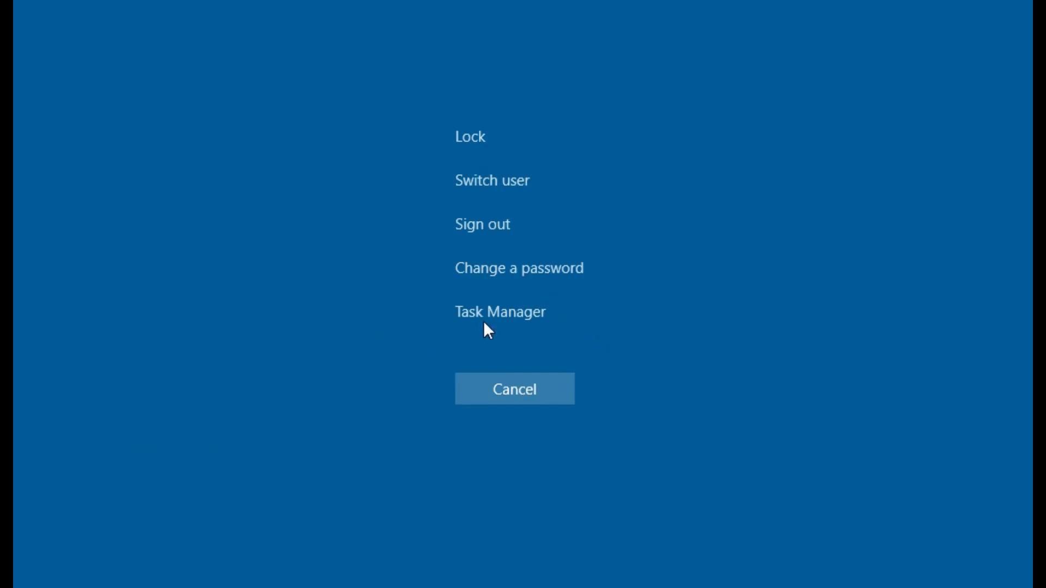
click(482, 325)
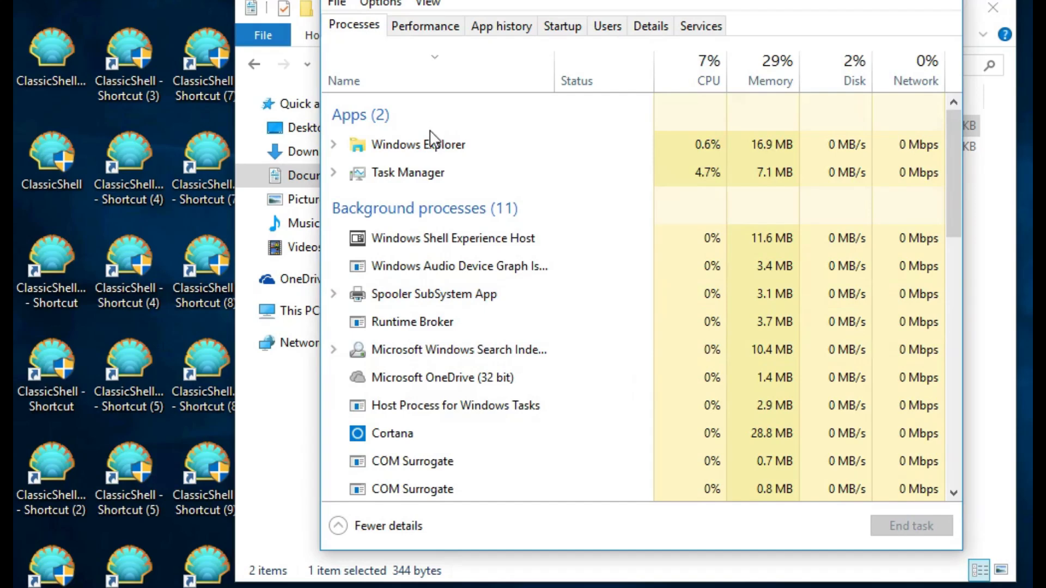
right_click(437, 142)
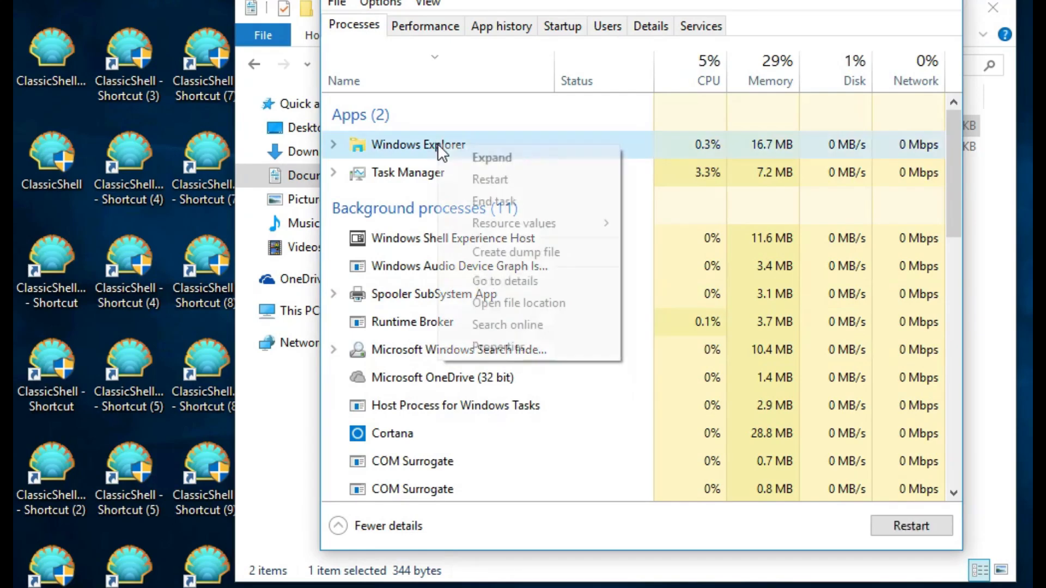
click(479, 180)
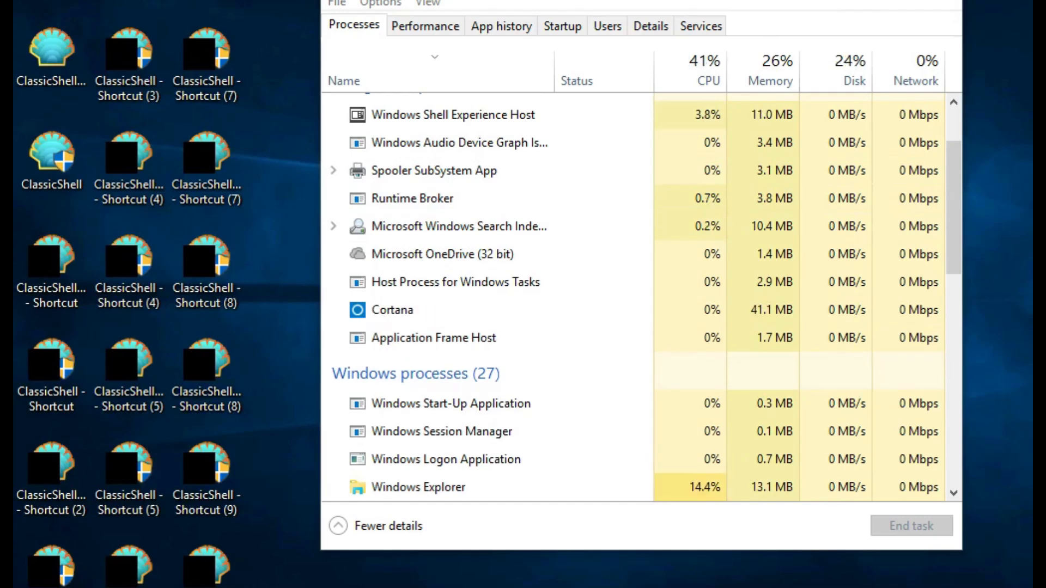
click(843, 0)
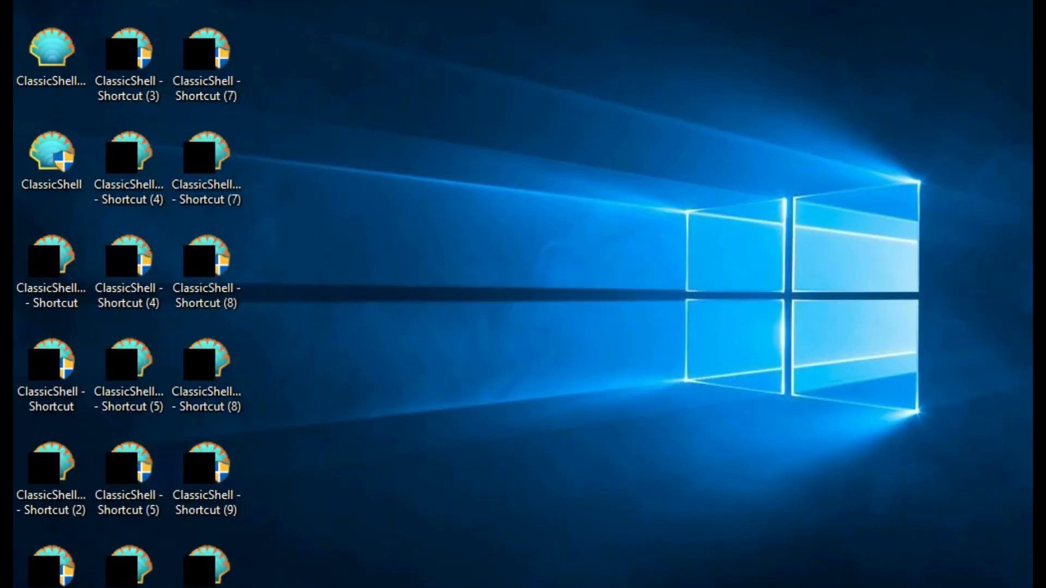
Open the Documents folder in a new File Explorer window and merge RemoveShortcutArrowsAlt into the registry.
key(super+e)
drag(272, 0, 515, 0)
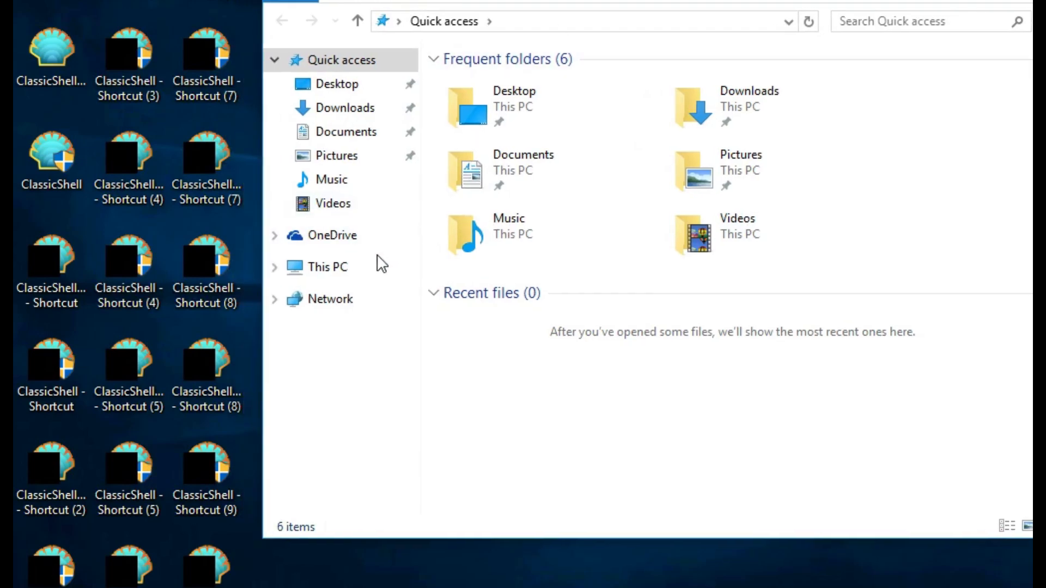
double_click(553, 164)
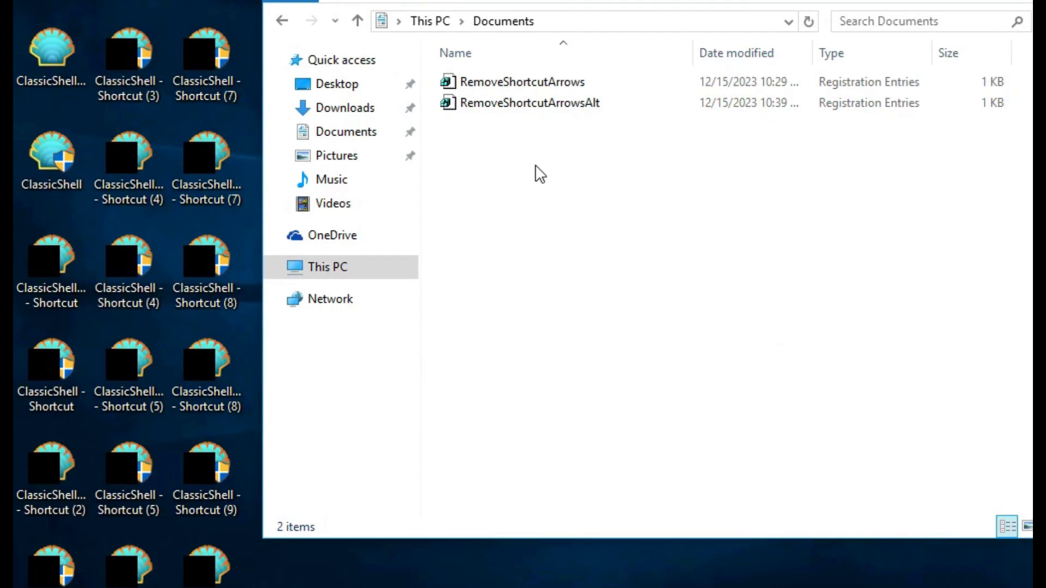
double_click(551, 103)
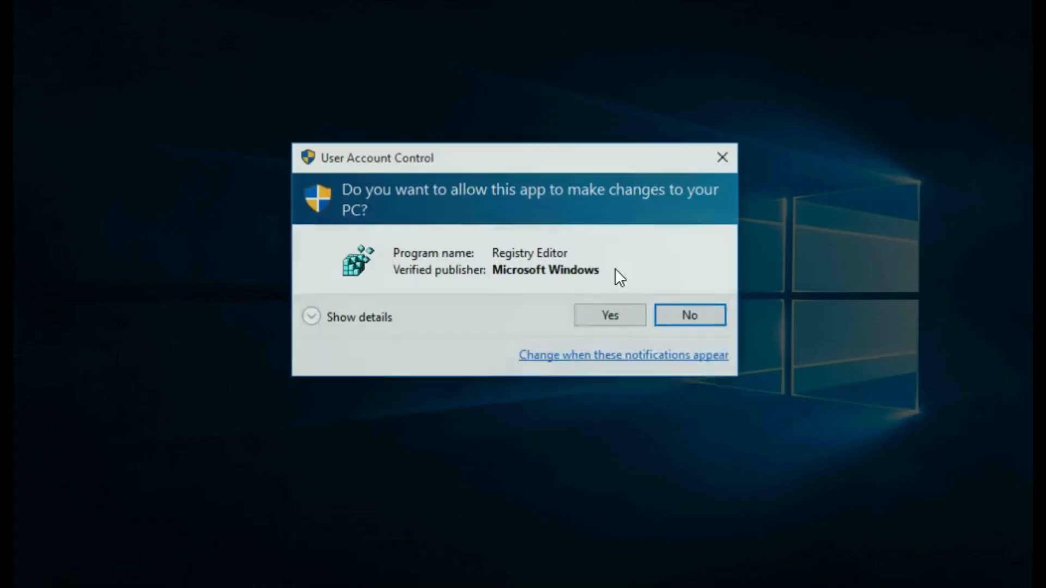
click(622, 320)
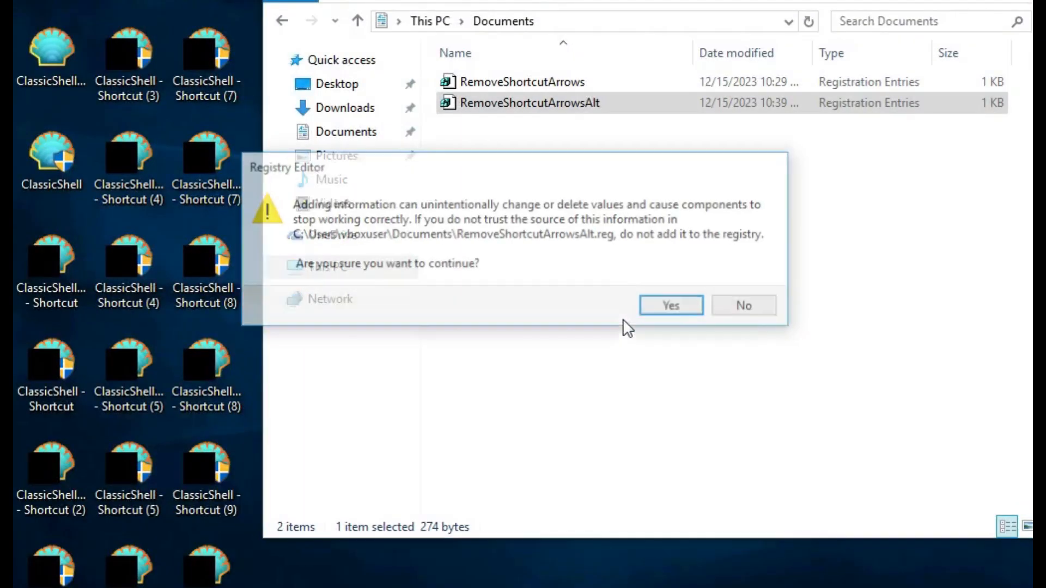
click(678, 303)
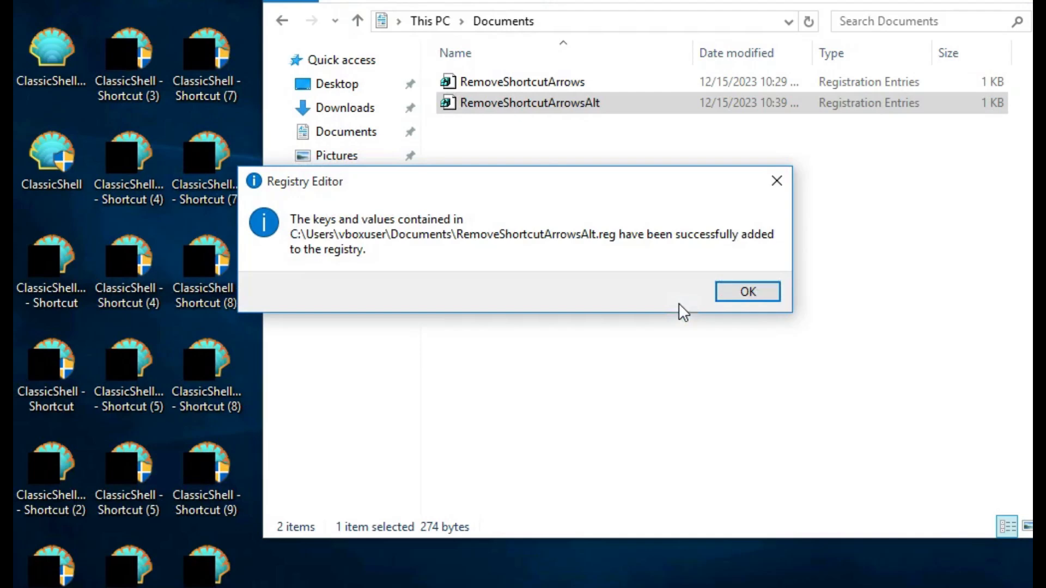
click(760, 293)
Restart the Windows Explorer process from Task Manager and close Task Manager.
key(ctrl+shift+Escape)
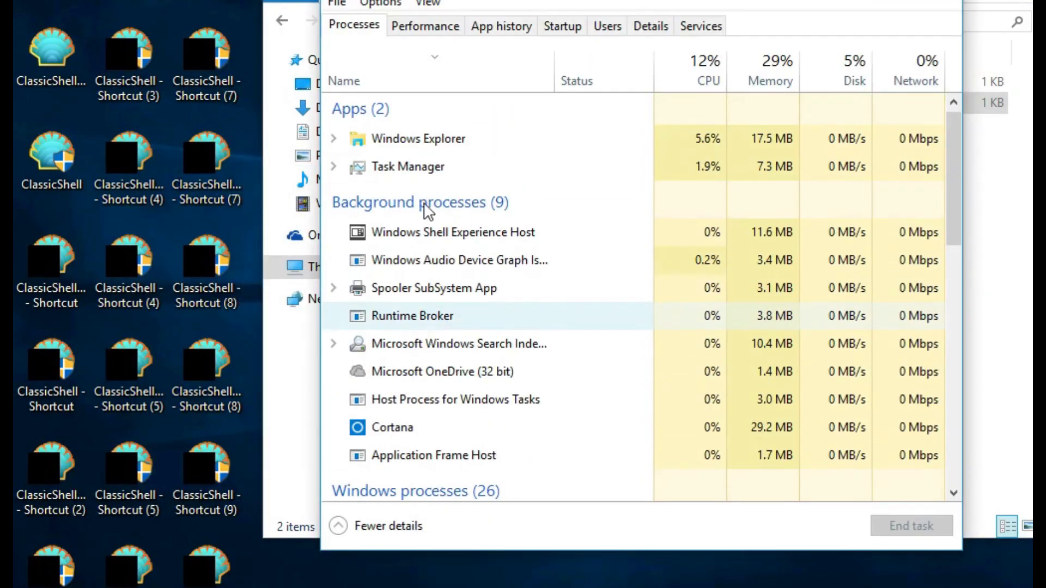
right_click(409, 140)
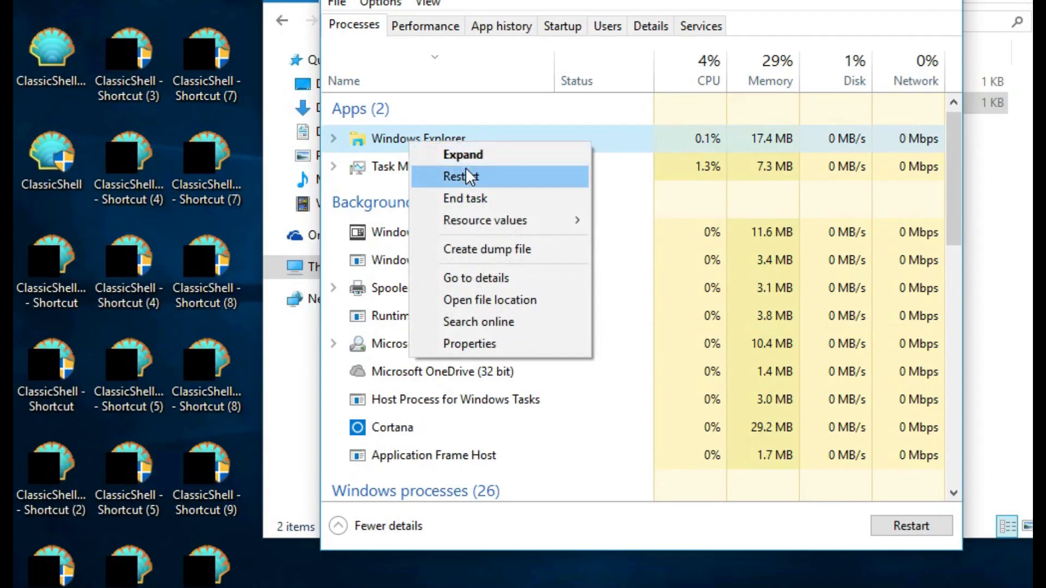
click(463, 174)
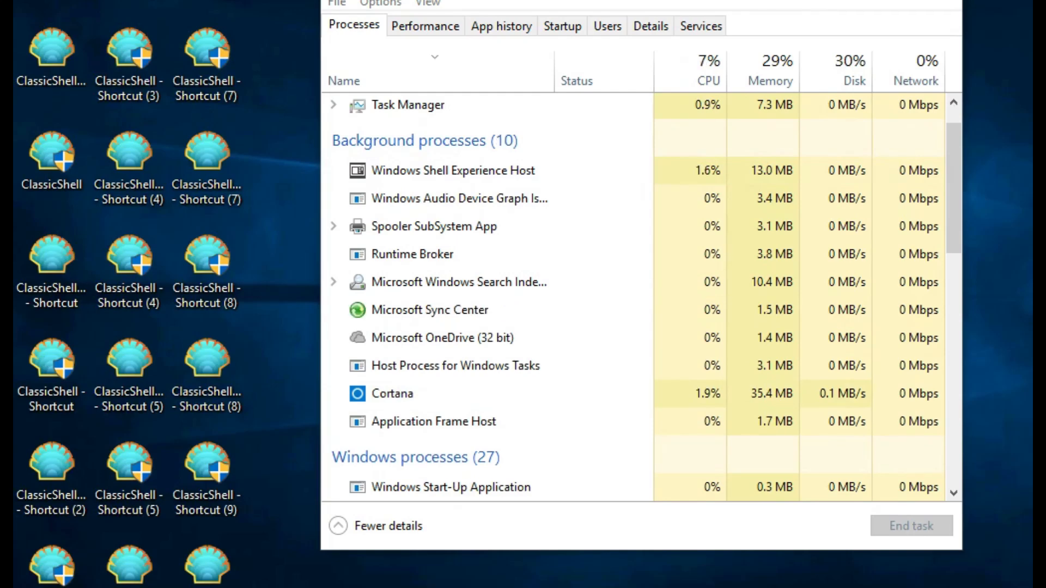
click(939, 1)
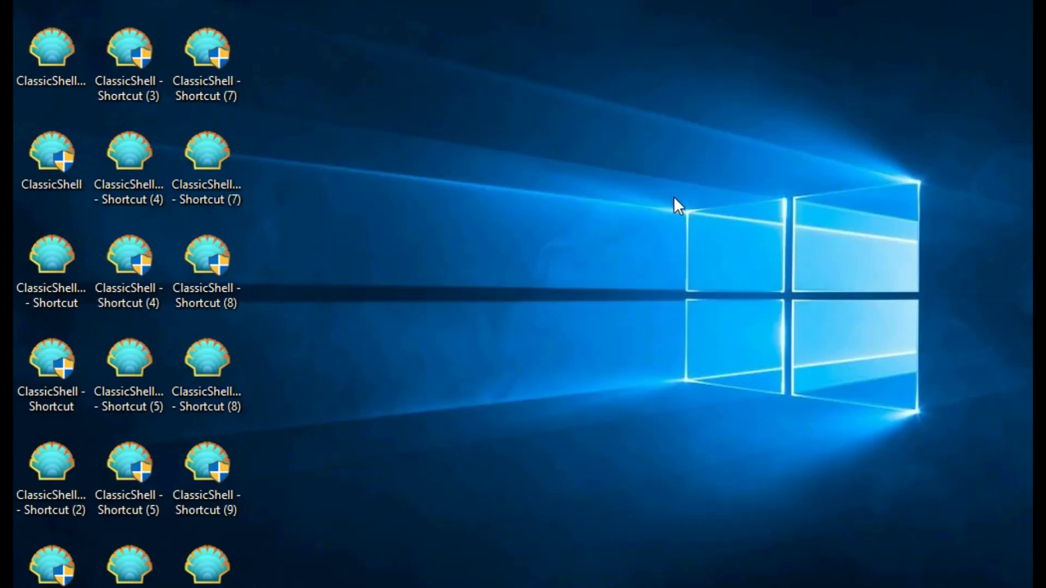